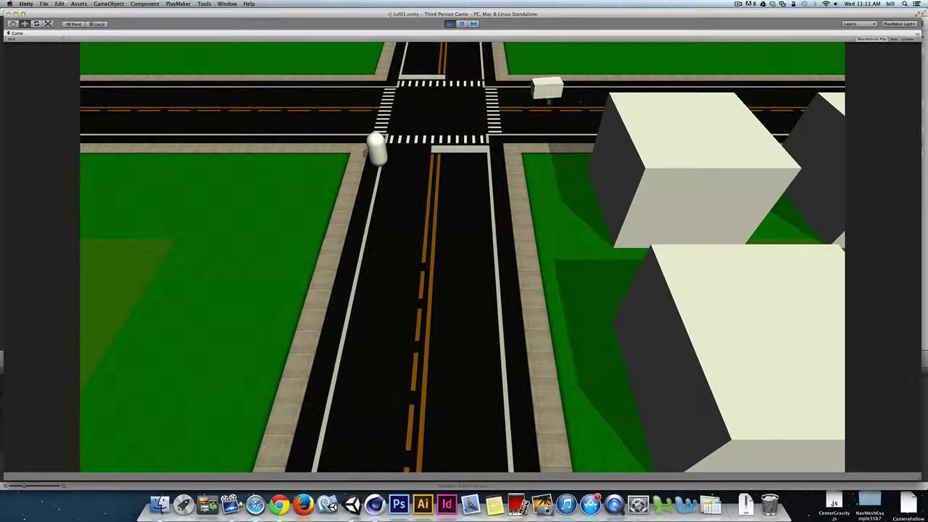
Test-drive the box vehicle to several points along the roads and the intersection, and stop the game.
{"action": "left_click", "coordinate": [252, 101]}
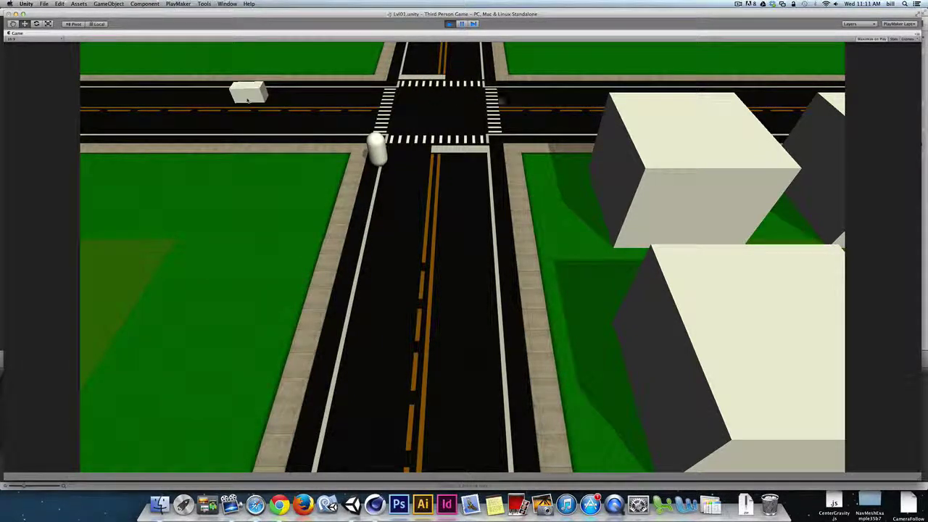
{"action": "left_click", "coordinate": [535, 95]}
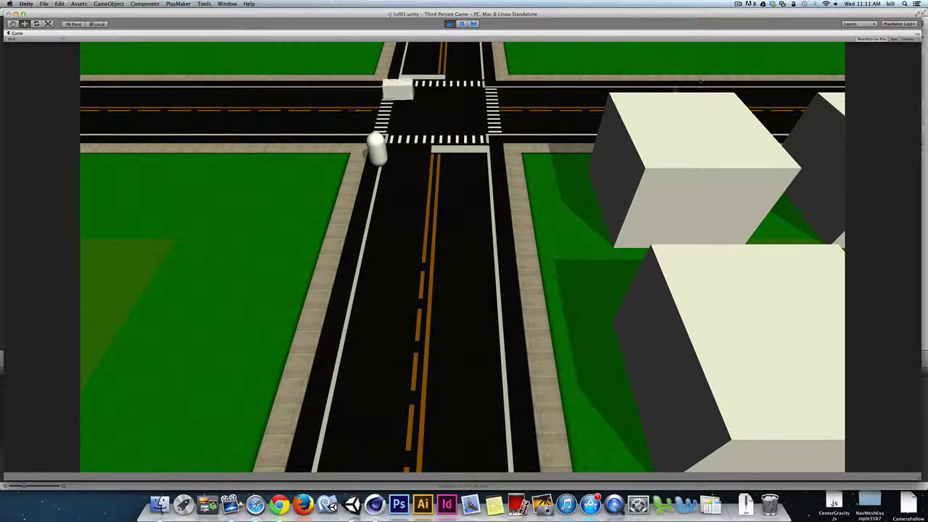
{"action": "left_click", "coordinate": [462, 145]}
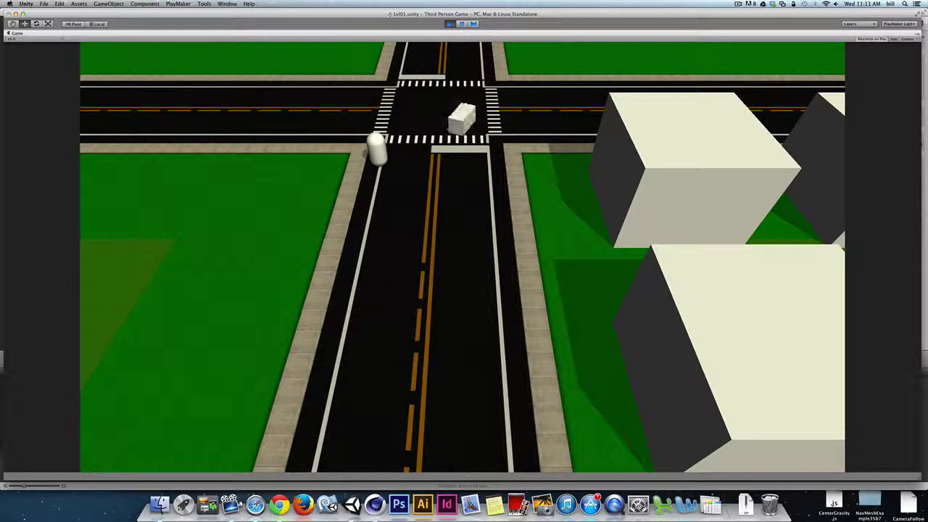
{"action": "left_click", "coordinate": [397, 311]}
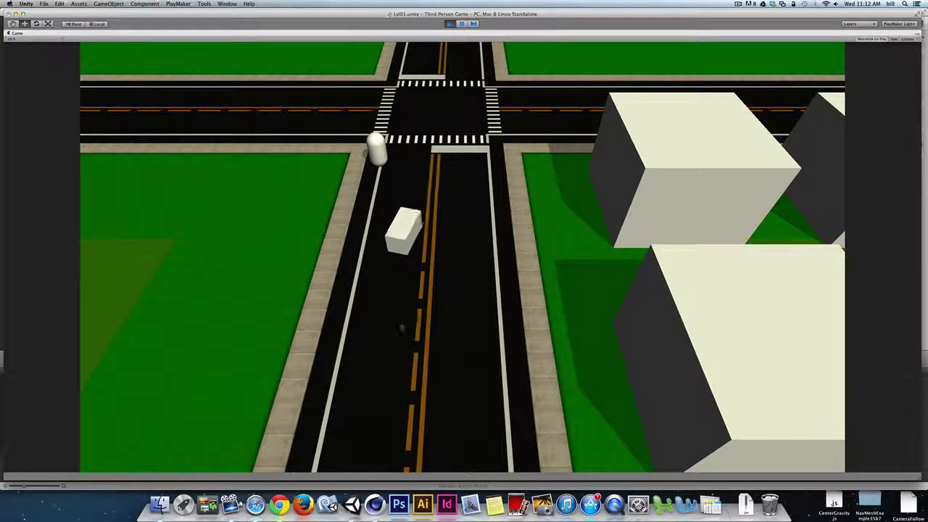
{"action": "left_click", "coordinate": [425, 341]}
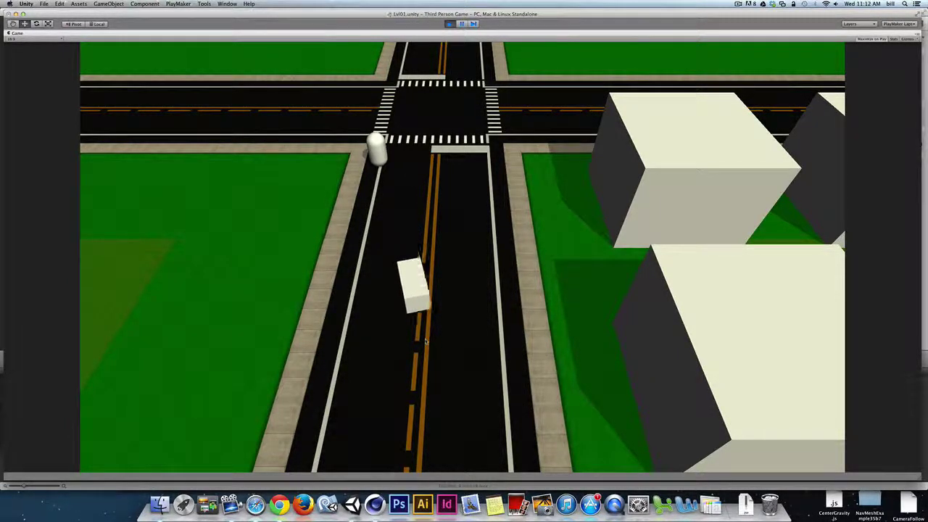
{"action": "key", "text": "super+p"}
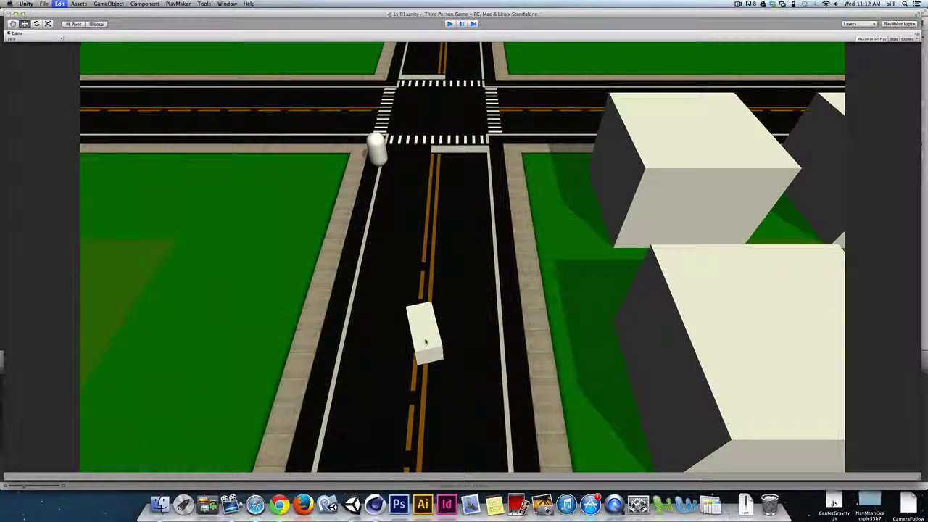
Open the Lvl02 scene and add a cube to it.
{"action": "double_click", "coordinate": [196, 367]}
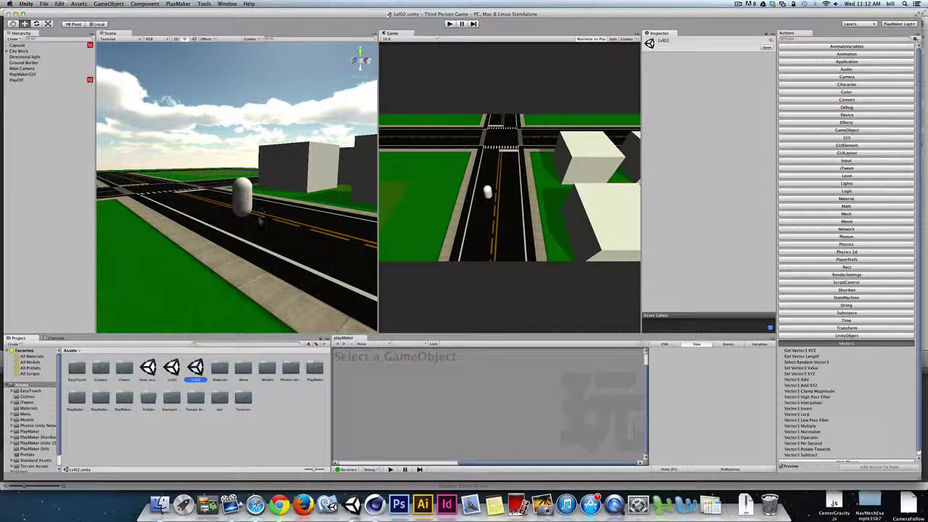
{"action": "left_click", "coordinate": [101, 4]}
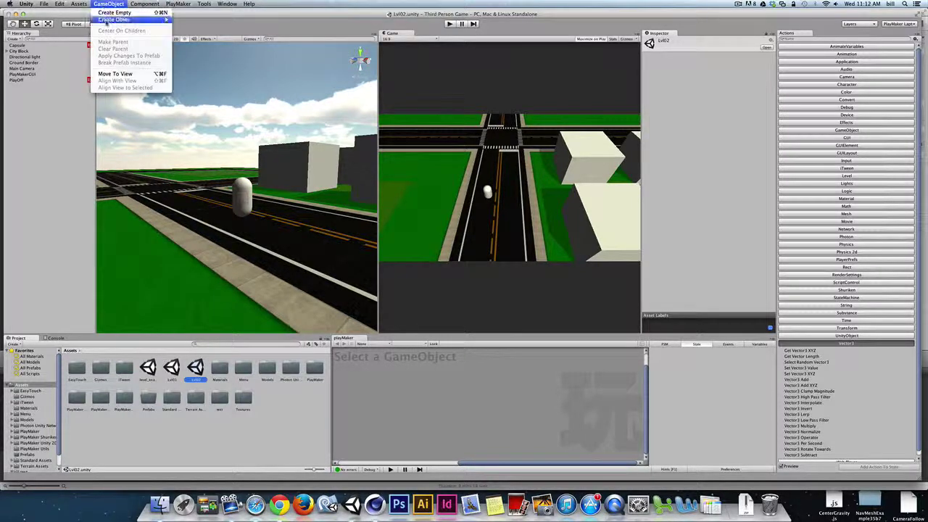
{"action": "mouse_move", "coordinate": [109, 21]}
{"action": "left_click", "coordinate": [187, 89]}
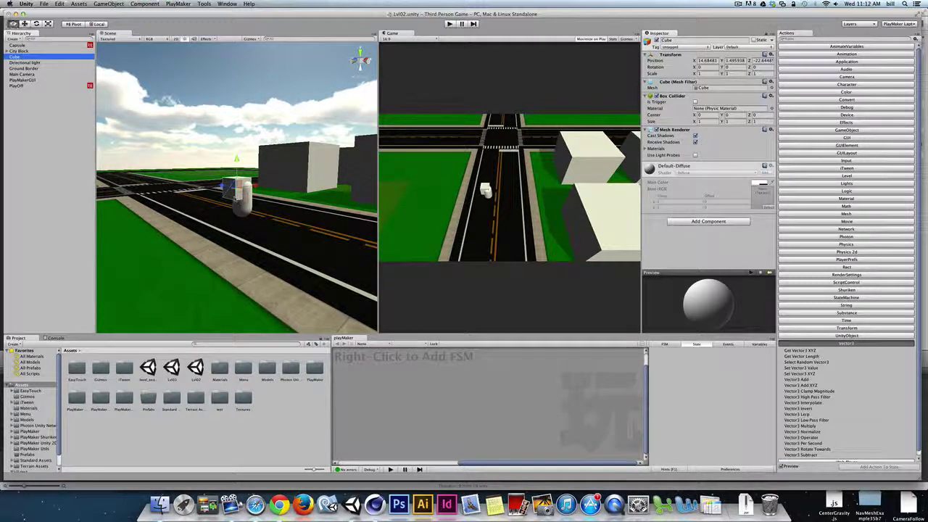
Stretch the cube into a car-like box by setting its Z scale to 2.
{"action": "left_click_drag", "start_coordinate": [236, 198], "coordinate": [335, 236], "text": "alt"}
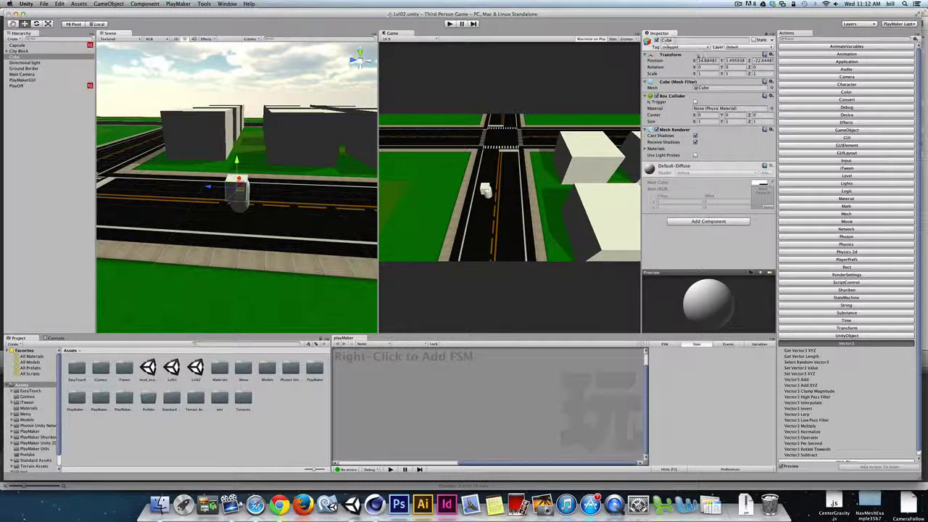
{"action": "left_click_drag", "start_coordinate": [711, 74], "coordinate": [738, 71]}
{"action": "type", "text": "2"}
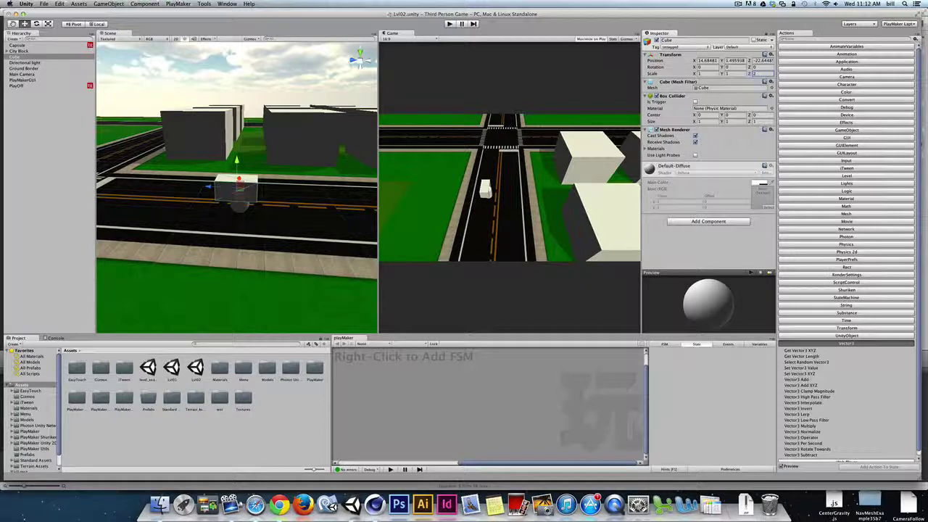
{"action": "left_click_drag", "start_coordinate": [275, 191], "coordinate": [353, 190], "text": "alt"}
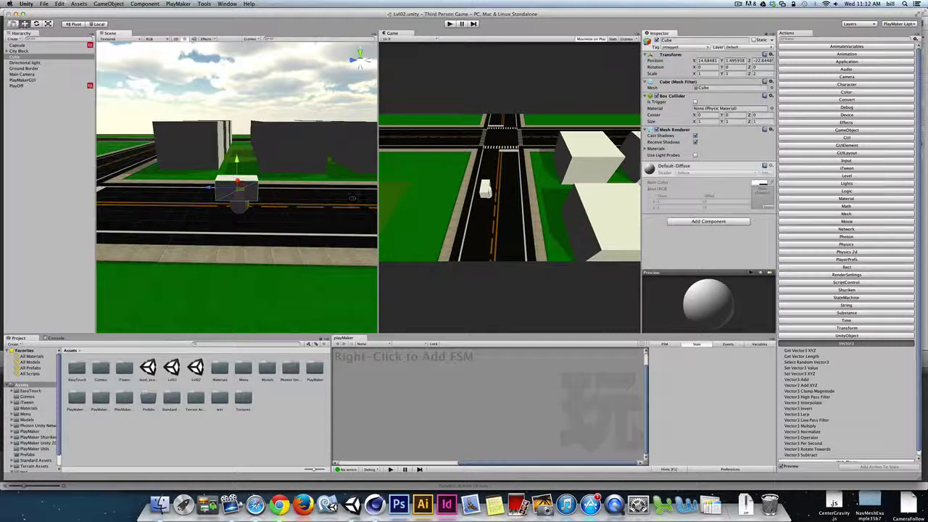
Move the cube along the road away from the capsule to Z about -26.86, and set its Y position to 0.5.
{"action": "left_click", "coordinate": [741, 61]}
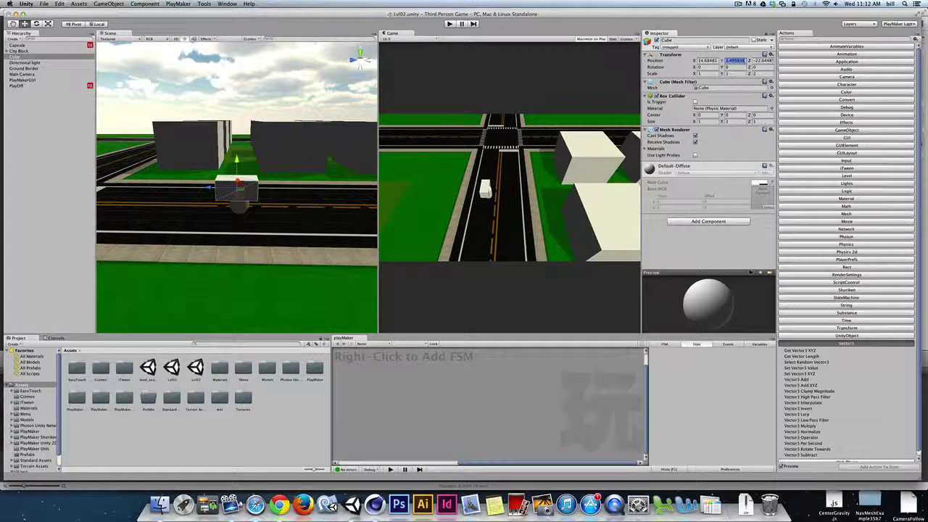
{"action": "type", "text": "0"}
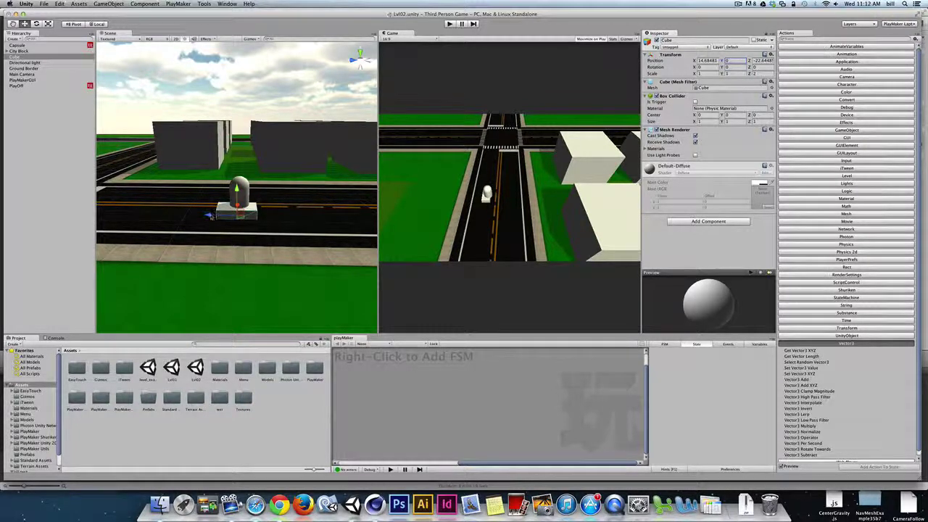
{"action": "left_click_drag", "start_coordinate": [210, 215], "coordinate": [293, 218]}
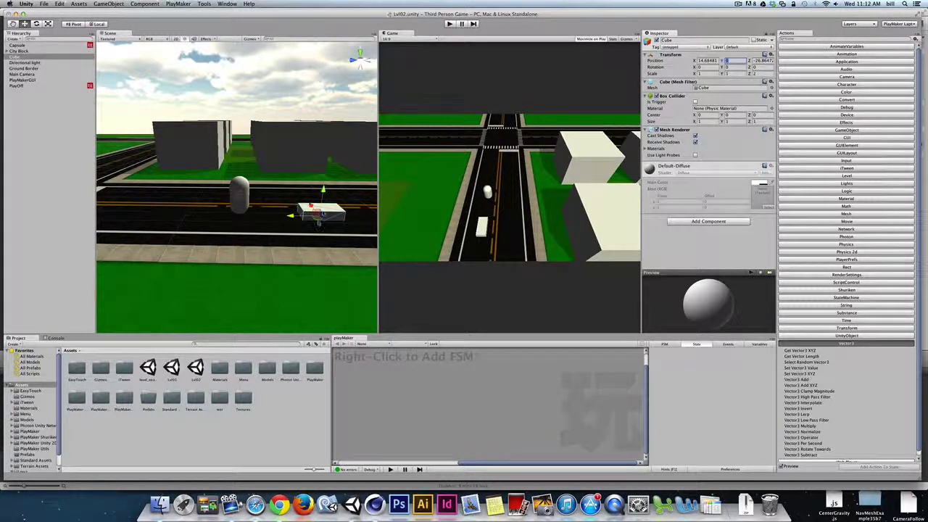
{"action": "left_click_drag", "start_coordinate": [322, 214], "coordinate": [294, 213], "text": "alt"}
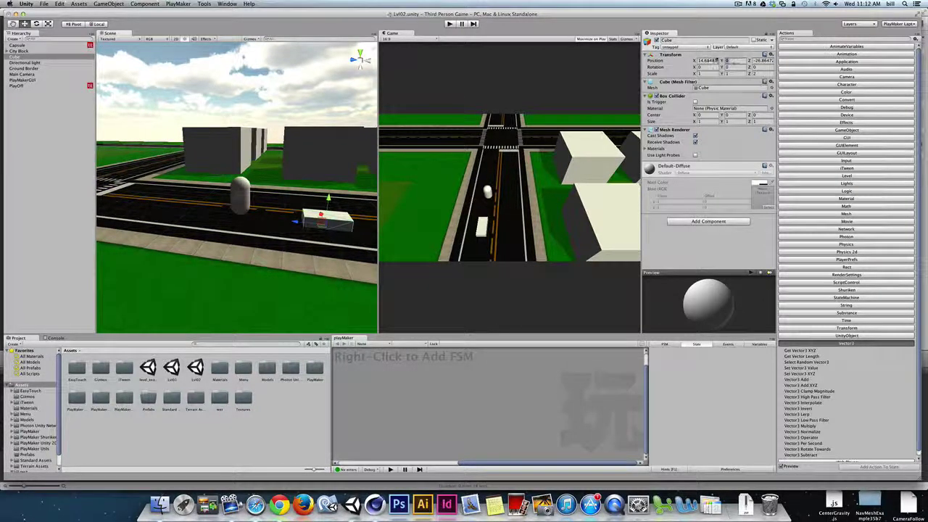
{"action": "type", "text": ".5"}
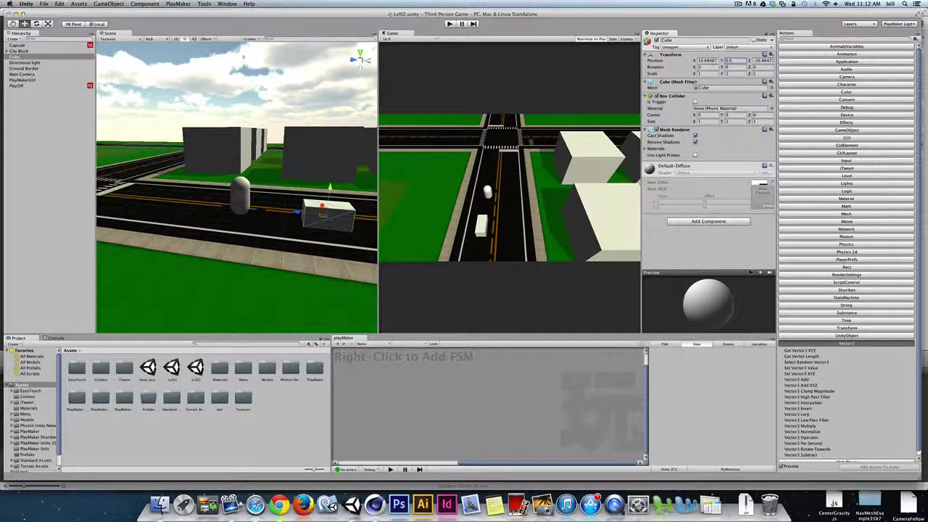
{"action": "left_click_drag", "start_coordinate": [323, 211], "coordinate": [329, 193], "text": "alt"}
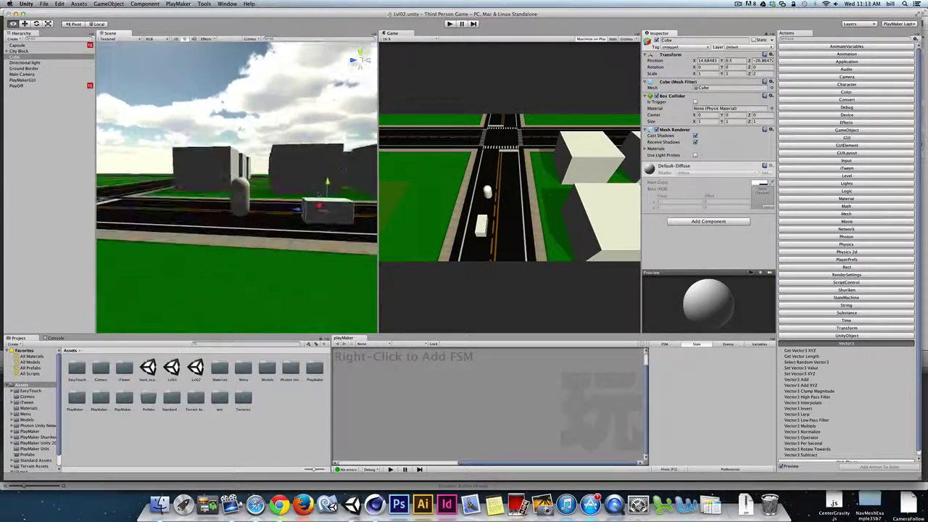
{"action": "left_click_drag", "start_coordinate": [240, 217], "coordinate": [242, 223], "text": "alt"}
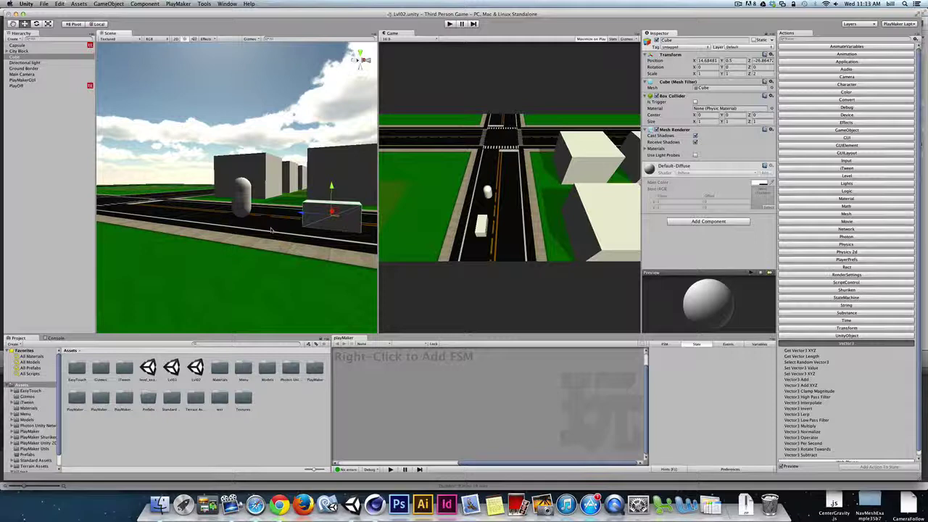
{"action": "left_click_drag", "start_coordinate": [332, 228], "coordinate": [349, 234], "text": "alt"}
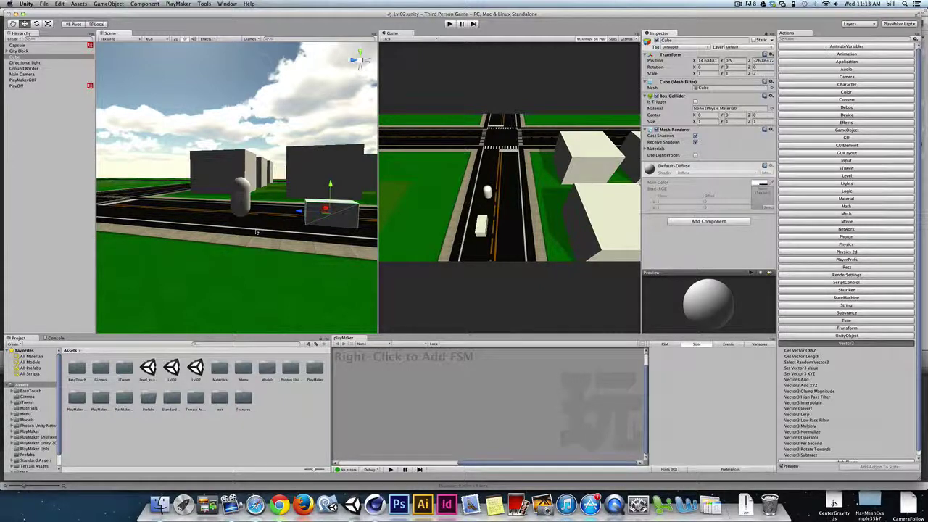
{"action": "mouse_move", "coordinate": [327, 203]}
{"action": "left_mouse_down", "text": "alt"}
{"action": "mouse_move", "coordinate": [244, 227]}
{"action": "mouse_move", "coordinate": [321, 216]}
{"action": "left_mouse_up", "text": "alt"}
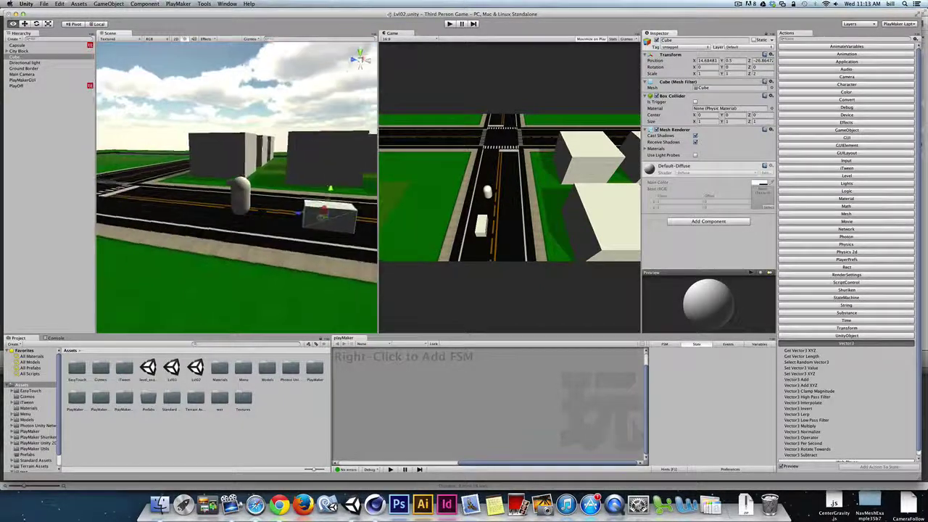
{"action": "left_click_drag", "start_coordinate": [247, 232], "coordinate": [383, 222], "text": "alt"}
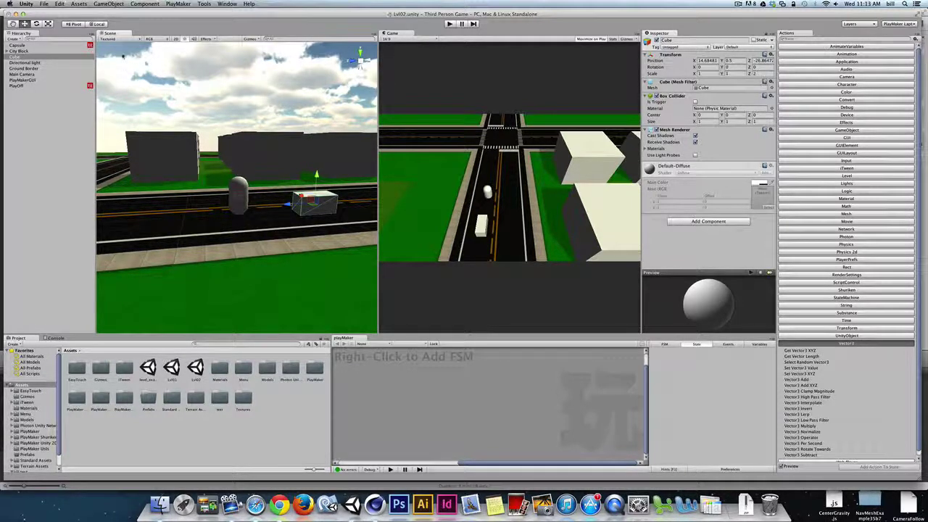
Create an empty game object and set its Y position to 0.
{"action": "left_click", "coordinate": [108, 4]}
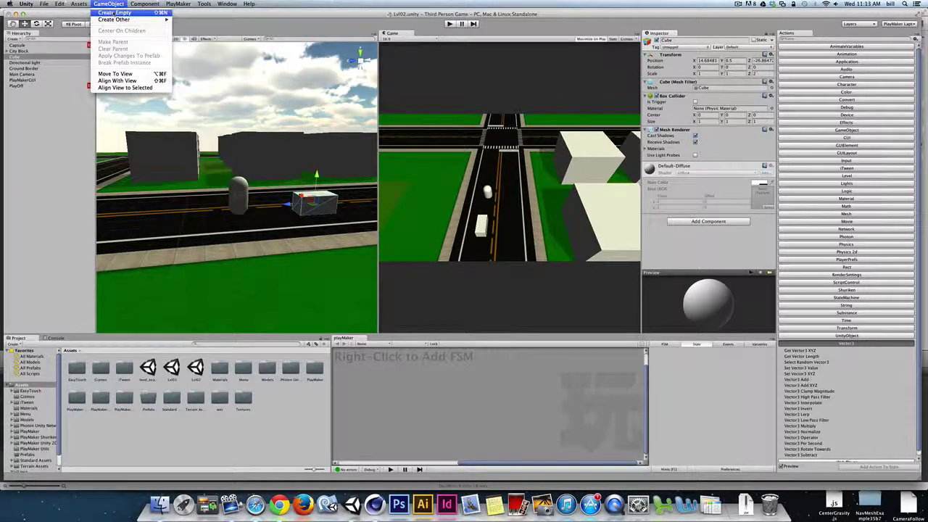
{"action": "left_click", "coordinate": [116, 13]}
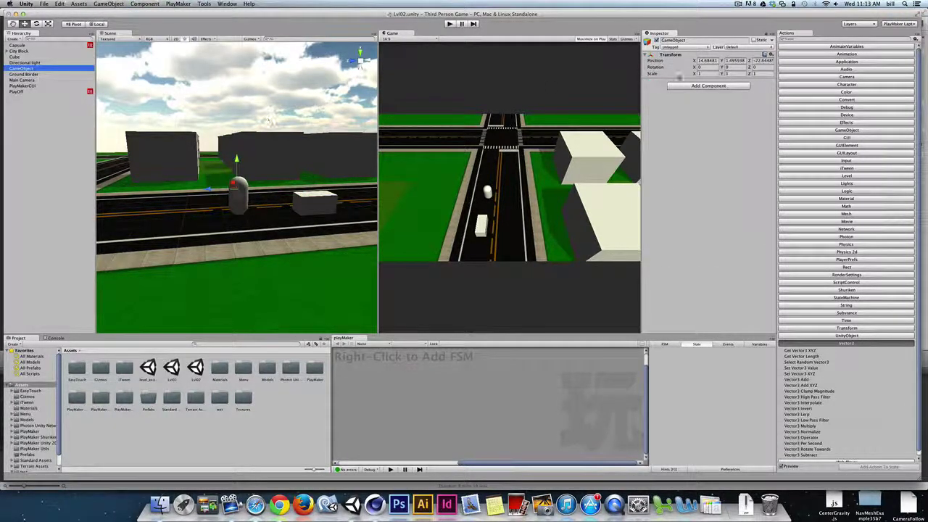
{"action": "left_click", "coordinate": [733, 61]}
{"action": "left_click", "coordinate": [734, 61]}
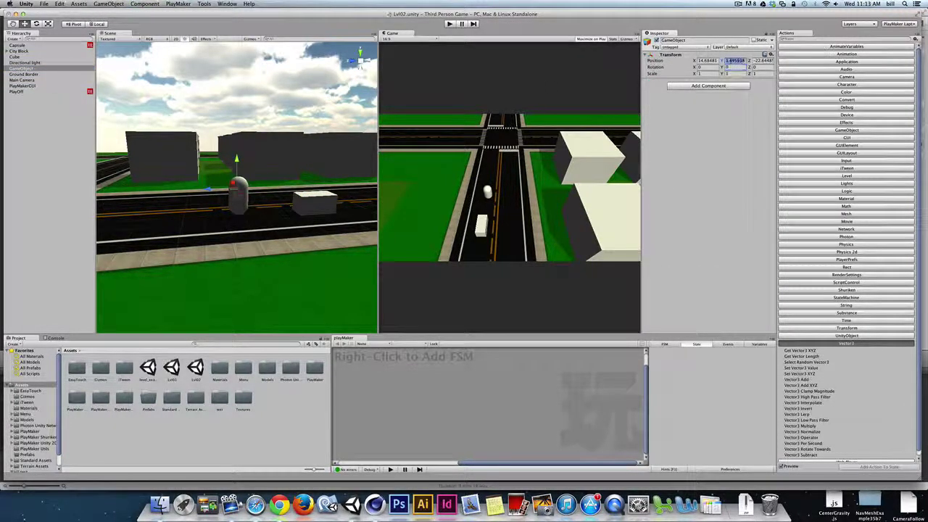
{"action": "type", "text": "0"}
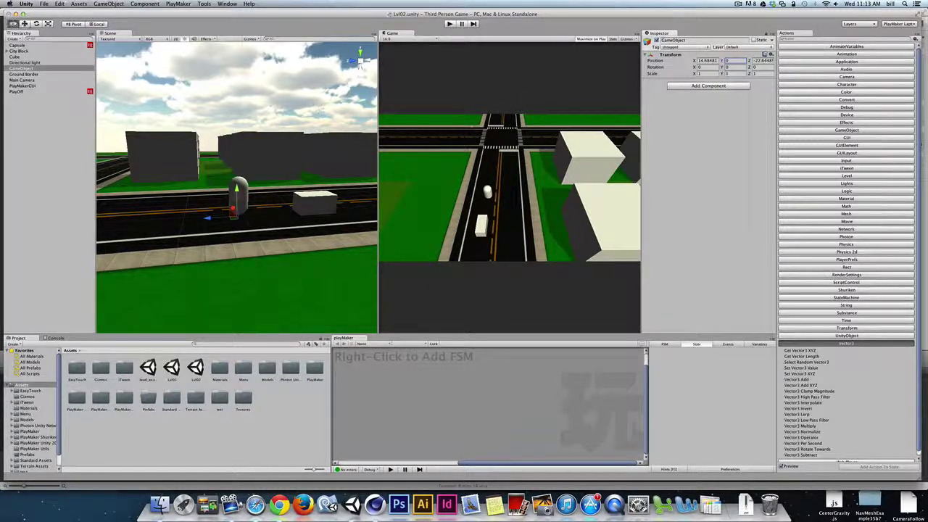
Make the cube a child of the new empty game object.
{"action": "left_click_drag", "start_coordinate": [263, 252], "coordinate": [242, 219], "text": "alt"}
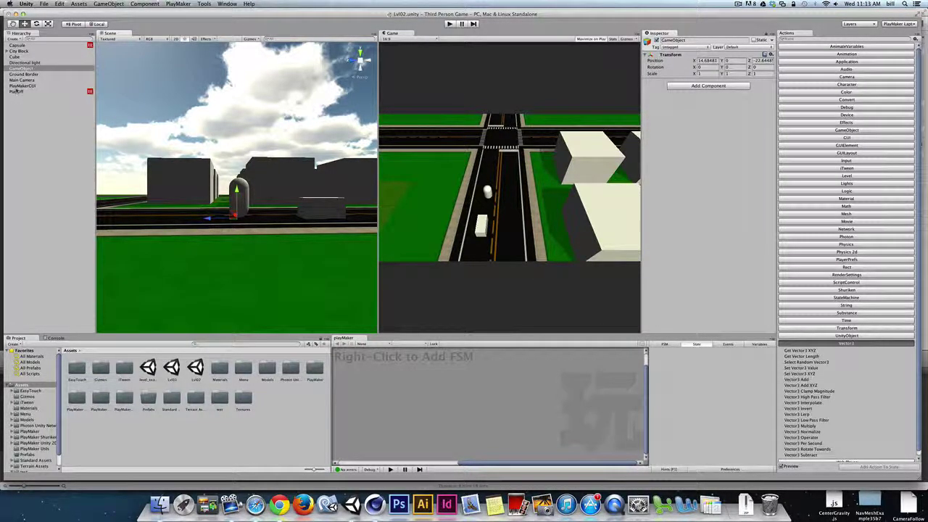
{"action": "left_click", "coordinate": [16, 57]}
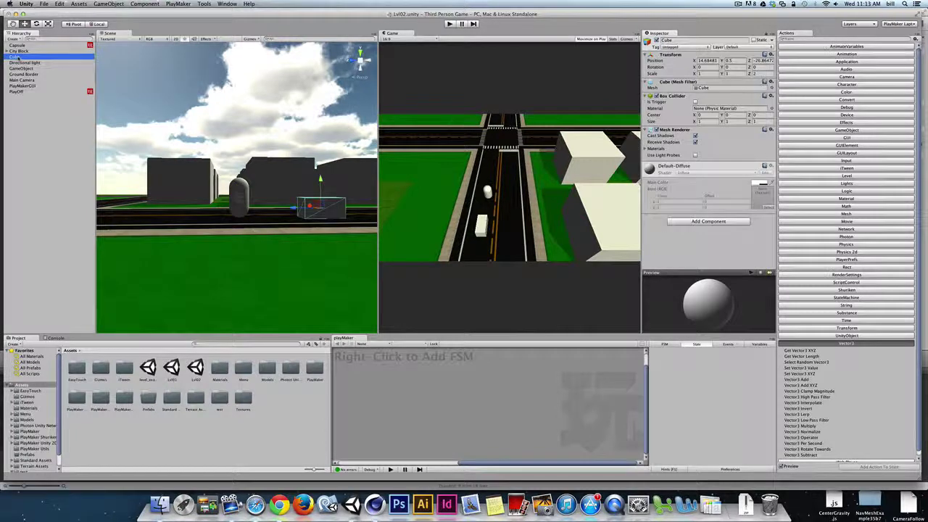
{"action": "left_click", "coordinate": [18, 50]}
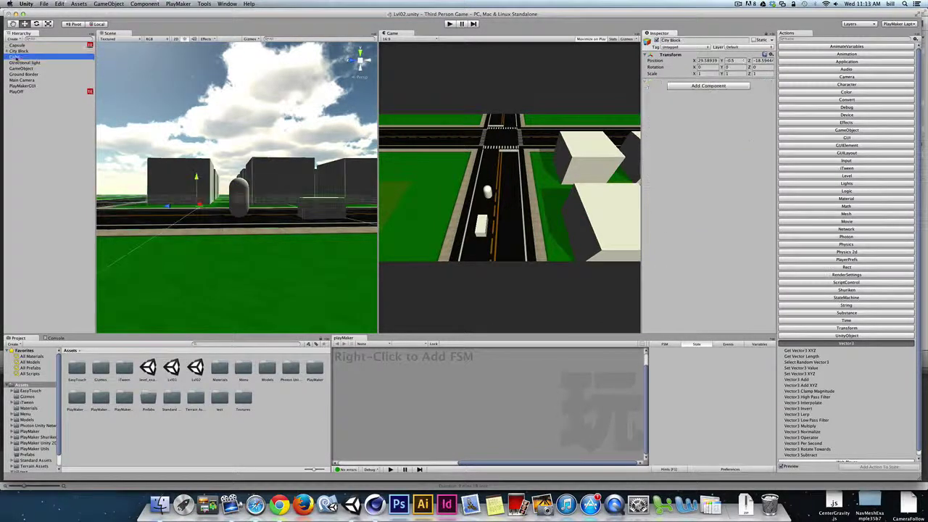
{"action": "left_click", "coordinate": [16, 57]}
{"action": "left_click_drag", "start_coordinate": [16, 57], "coordinate": [22, 69]}
{"action": "left_click", "coordinate": [22, 64]}
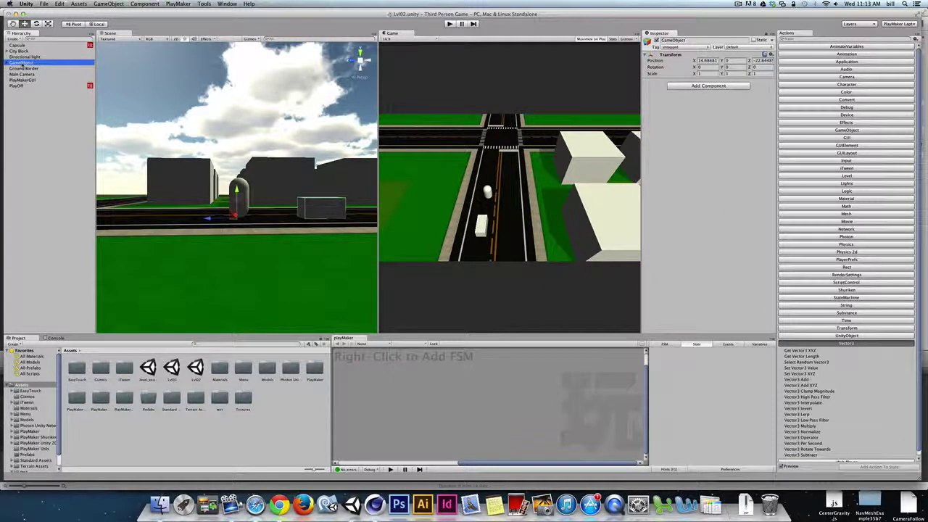
{"action": "key", "text": "Return"}
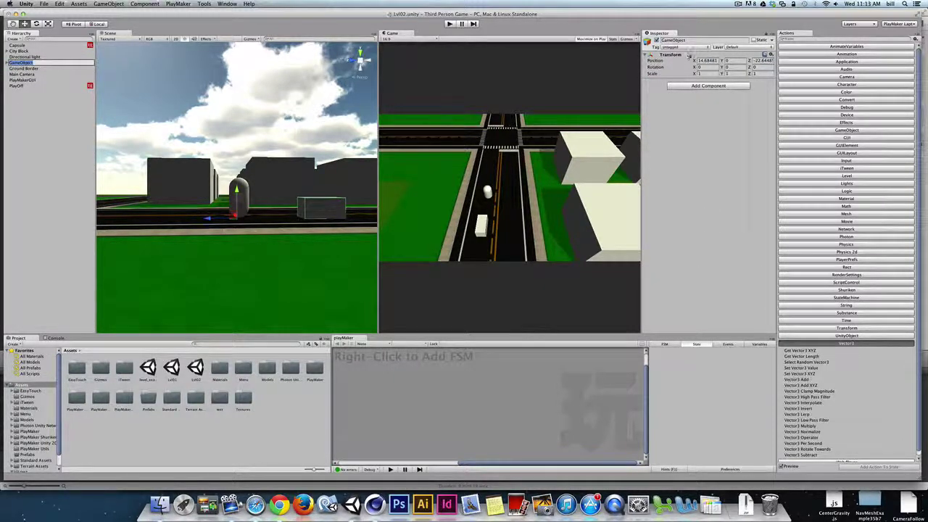
Align the child cube with its parent by setting its Z position to 0, and select the parent GameObject.
{"action": "left_click", "coordinate": [7, 62]}
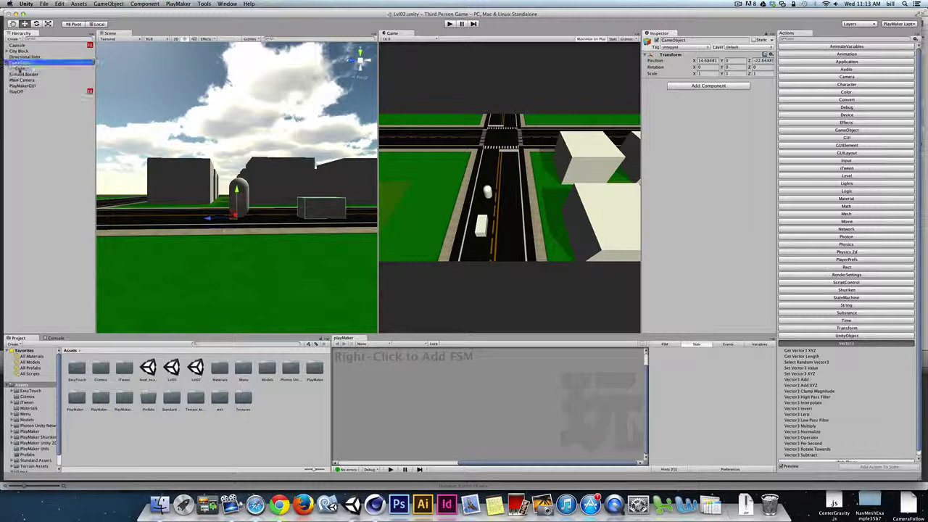
{"action": "left_click", "coordinate": [48, 68]}
{"action": "left_click", "coordinate": [762, 60]}
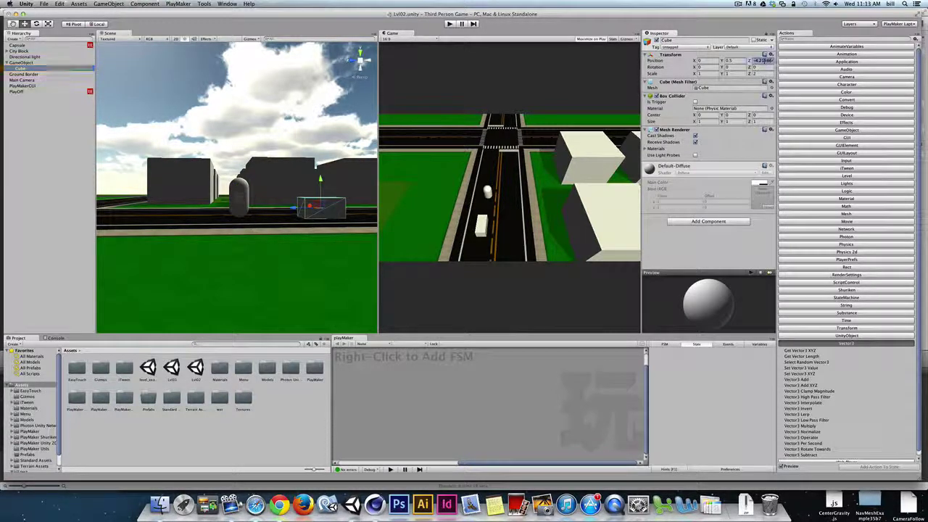
{"action": "type", "text": "0"}
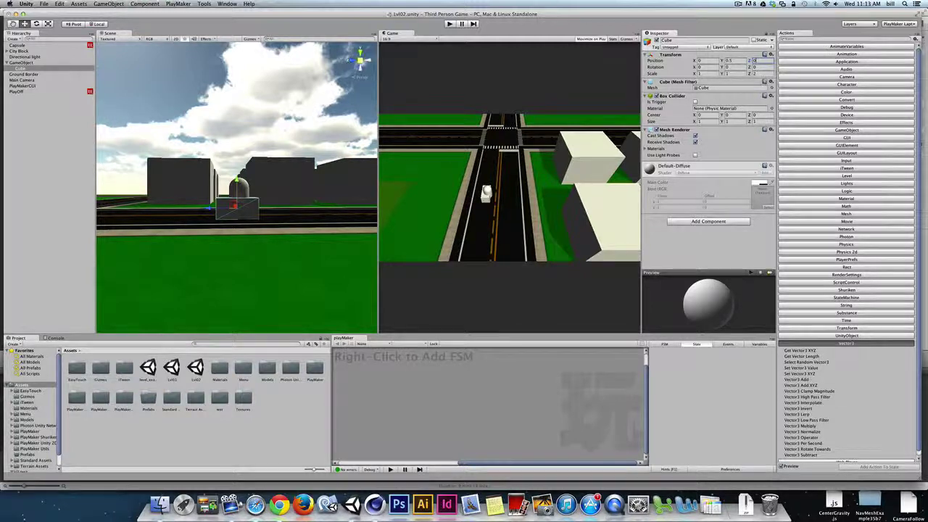
{"action": "left_click", "coordinate": [31, 63]}
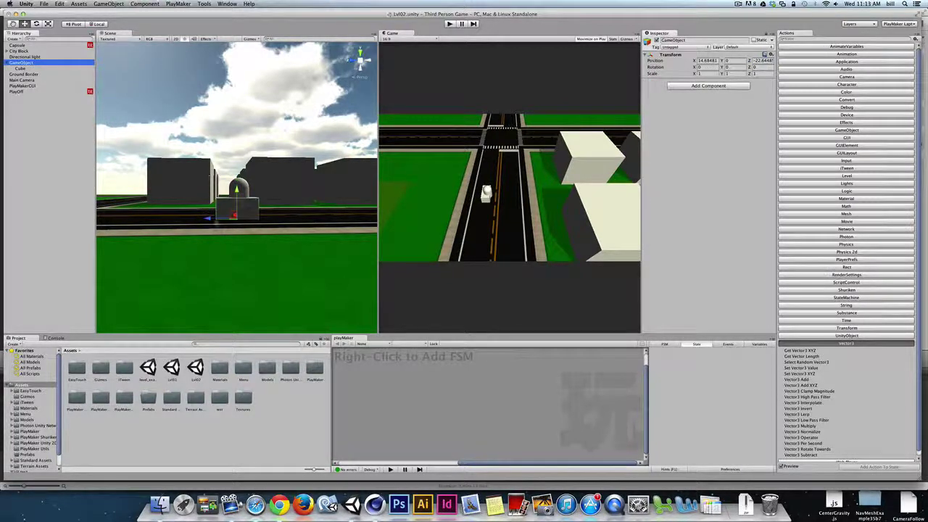
Move the parent GameObject with its cube along the road away from the capsule to Z about -26.72.
{"action": "left_click_drag", "start_coordinate": [209, 218], "coordinate": [316, 226]}
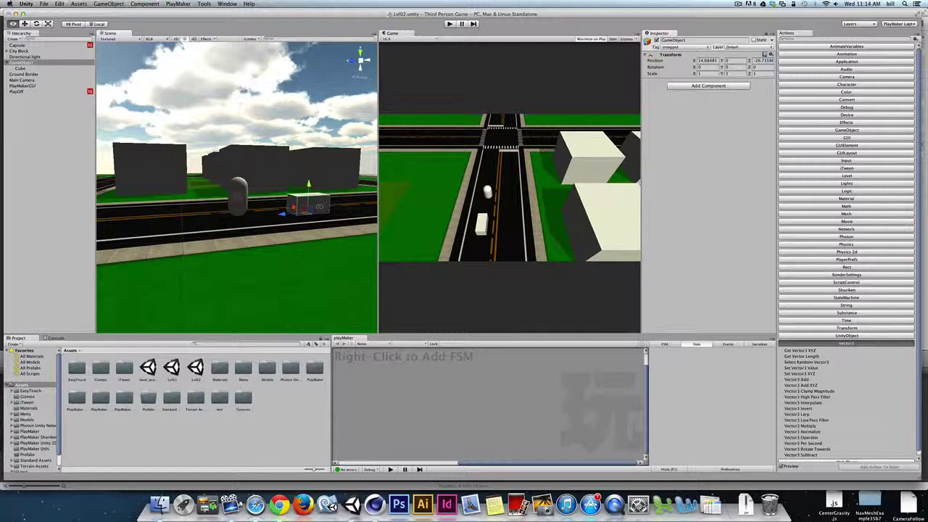
{"action": "left_click_drag", "start_coordinate": [333, 205], "coordinate": [288, 207], "text": "alt"}
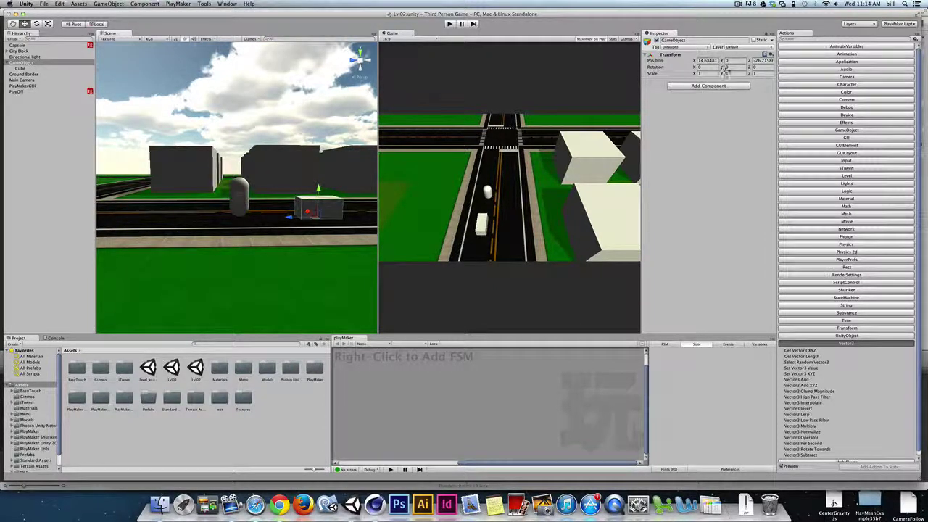
Try rotating the parent GameObject about its Y and X axes, and undo the test rotations.
{"action": "left_click_drag", "start_coordinate": [722, 67], "coordinate": [829, 88]}
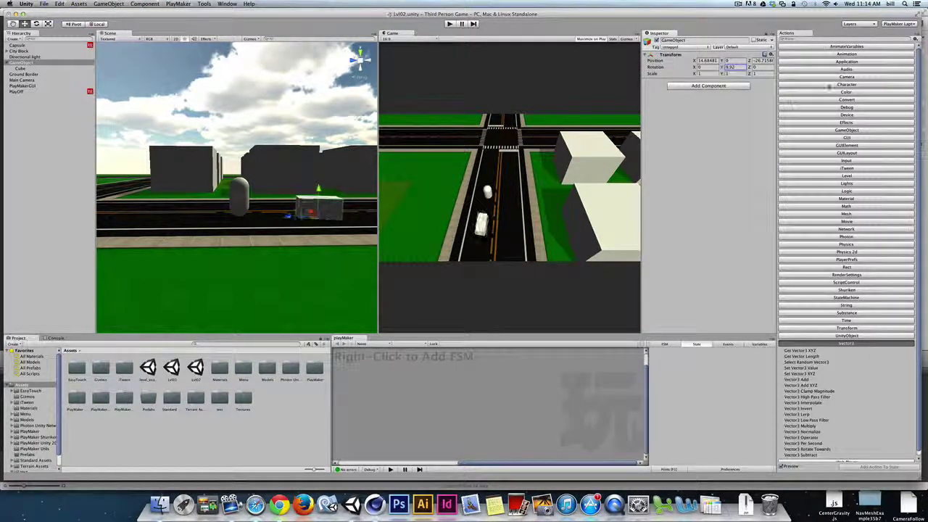
{"action": "key", "text": "super+z"}
{"action": "left_click_drag", "start_coordinate": [749, 67], "coordinate": [303, 73]}
{"action": "key", "text": "super+z"}
{"action": "key", "text": "super+z"}
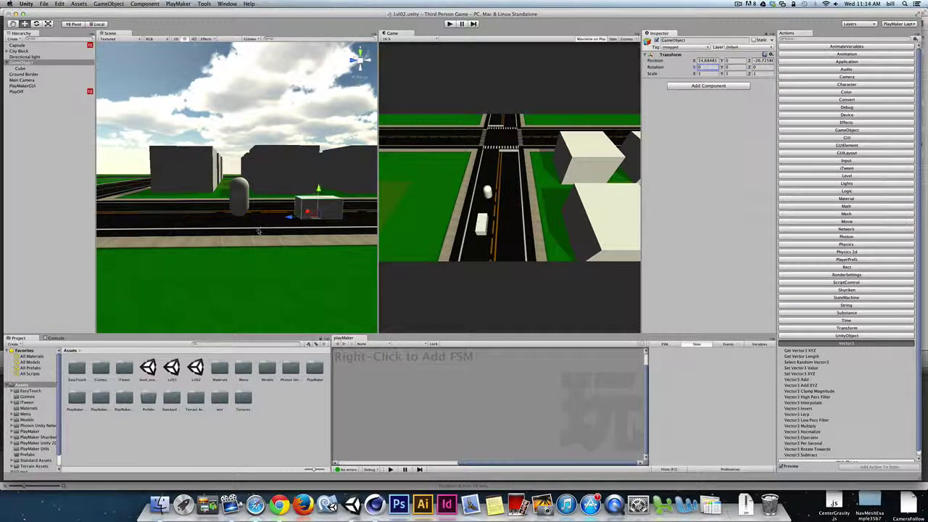
Unparent the cube from the GameObject so it sits at the scene's root level, and delete the empty GameObject.
{"action": "left_click_drag", "start_coordinate": [261, 231], "coordinate": [295, 235], "text": "alt"}
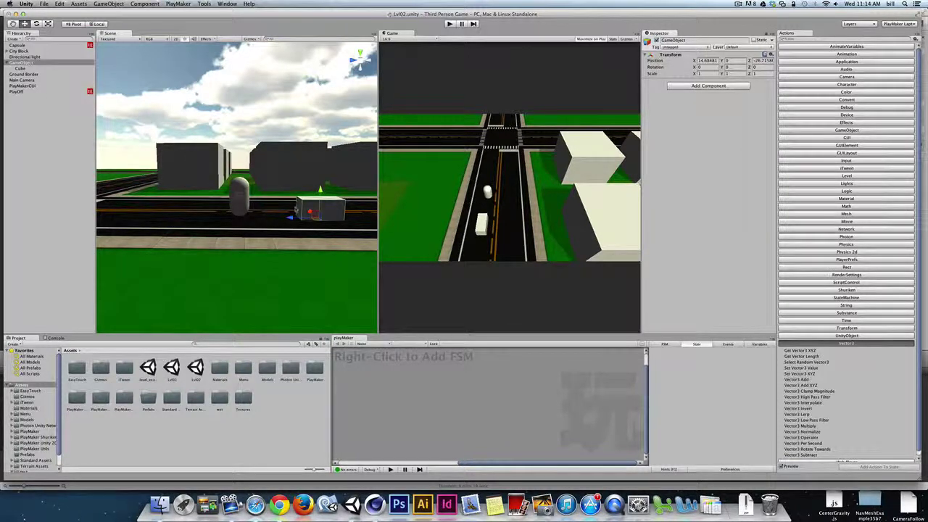
{"action": "left_click", "coordinate": [21, 68]}
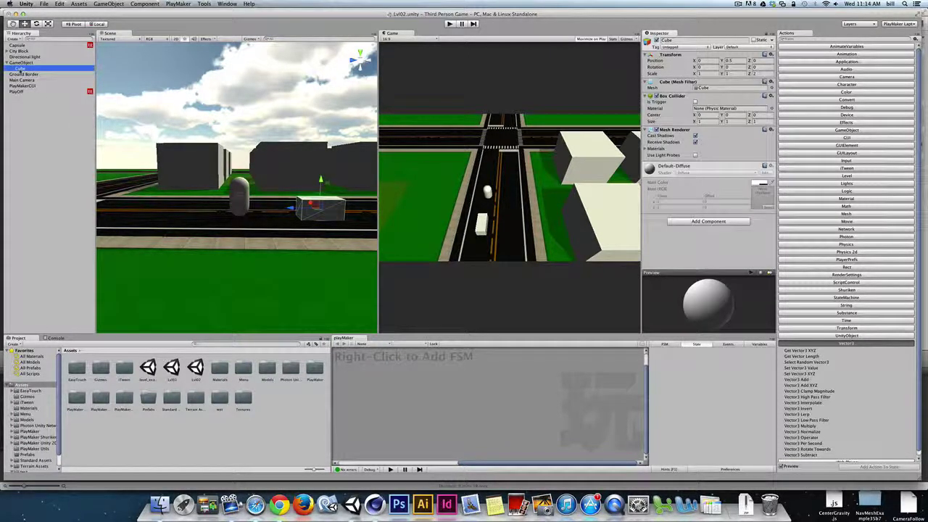
{"action": "left_click_drag", "start_coordinate": [19, 61], "coordinate": [20, 59]}
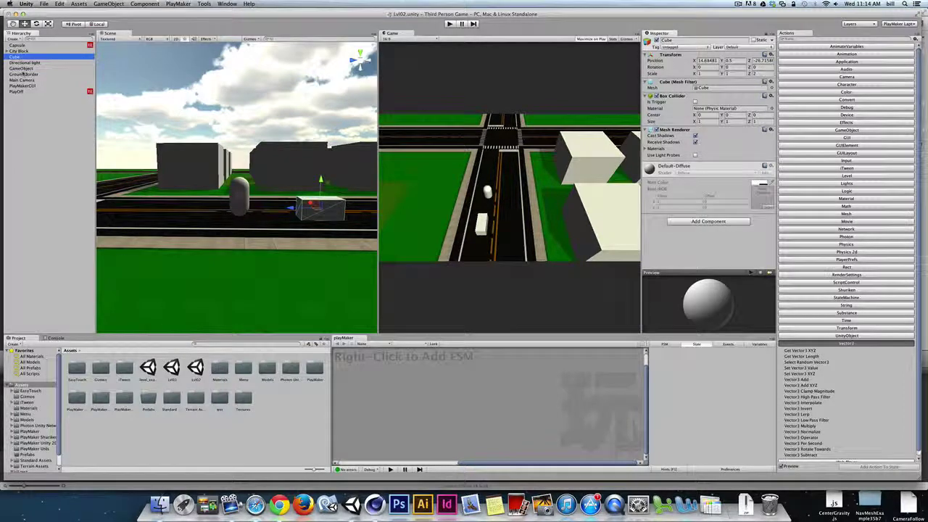
{"action": "left_click", "coordinate": [21, 75]}
{"action": "left_click", "coordinate": [21, 80]}
{"action": "left_click", "coordinate": [20, 68]}
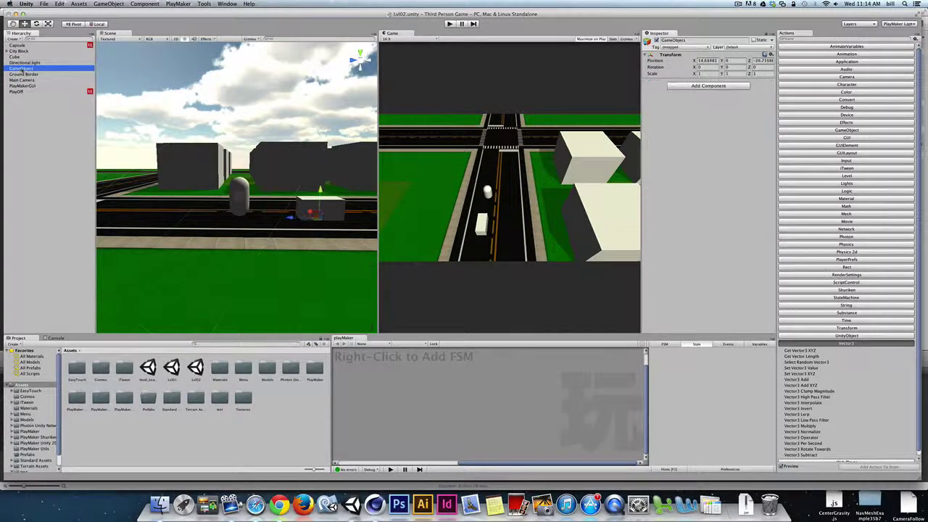
{"action": "key", "text": "super+BackSpace"}
Rename the cube as Tank.
{"action": "left_click", "coordinate": [16, 57]}
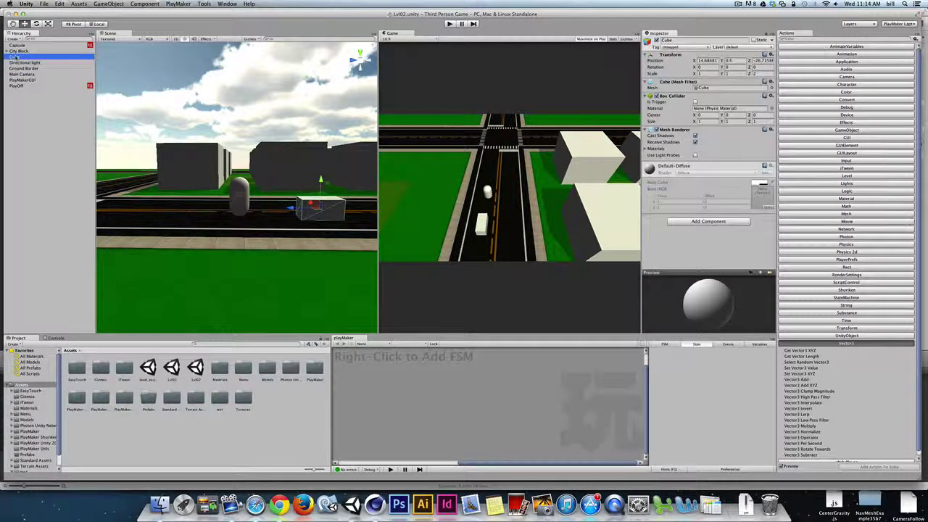
{"action": "type", "text": "Tank"}
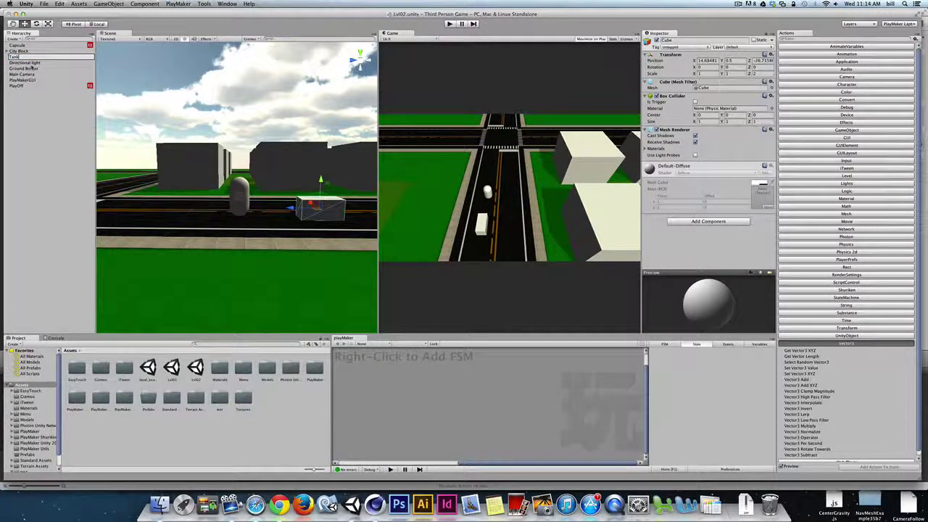
{"action": "key", "text": "Return"}
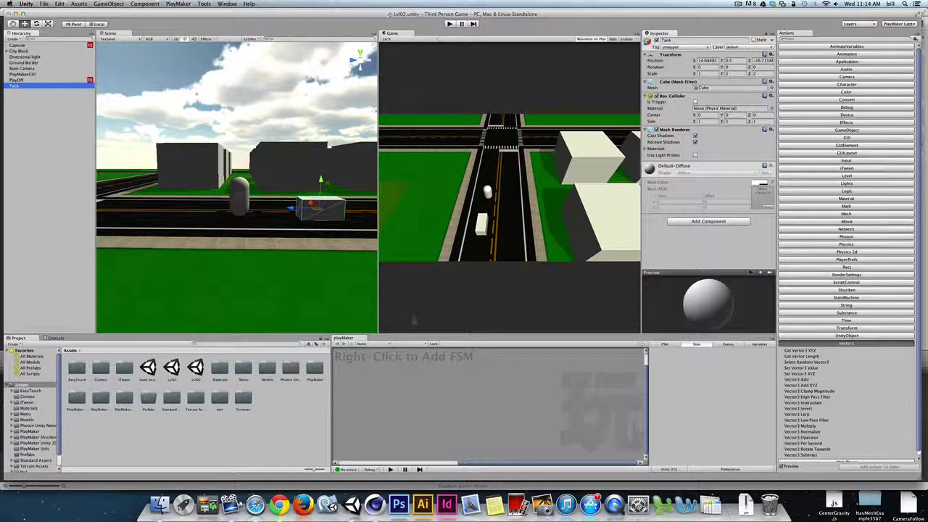
Add a PlayMaker FSM to the Tank.
{"action": "mouse_move", "coordinate": [297, 227]}
{"action": "left_mouse_down", "text": "alt"}
{"action": "mouse_move", "coordinate": [235, 224]}
{"action": "mouse_move", "coordinate": [289, 219]}
{"action": "left_mouse_up", "text": "alt"}
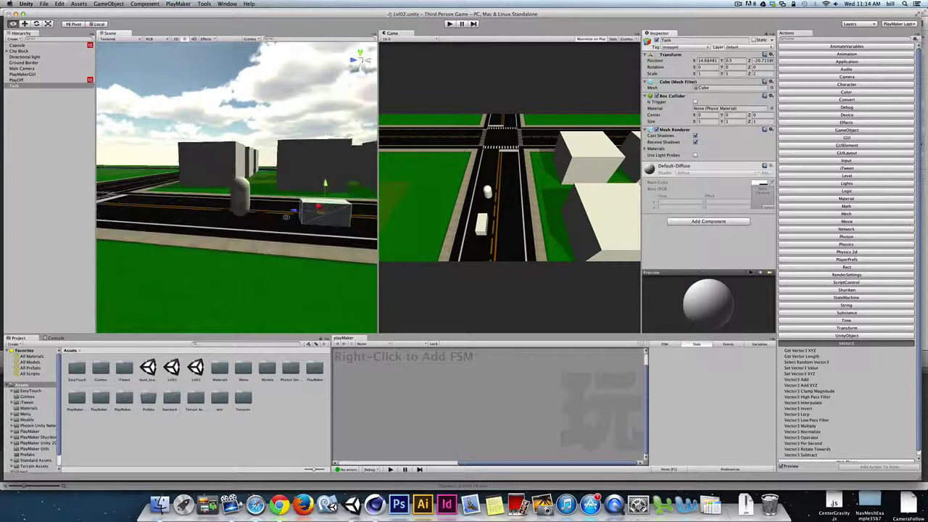
{"action": "right_click", "coordinate": [386, 383]}
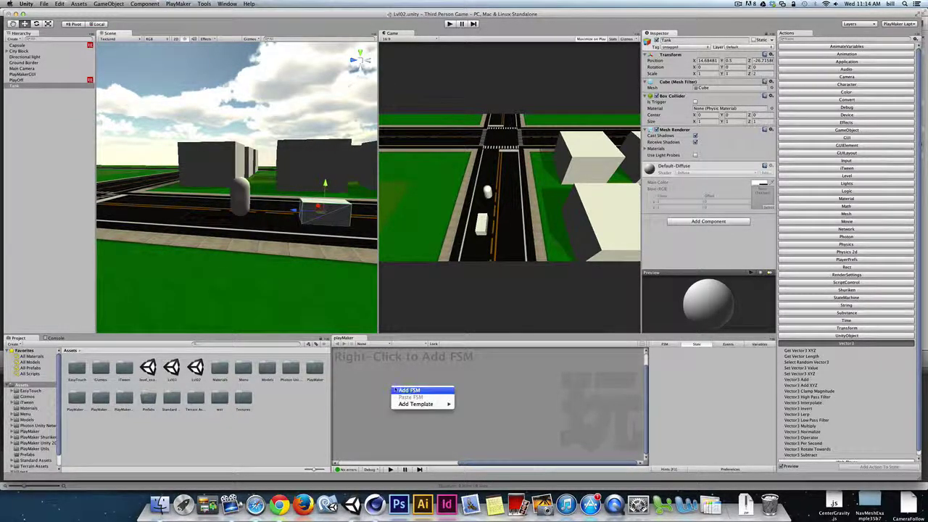
{"action": "left_click", "coordinate": [410, 388]}
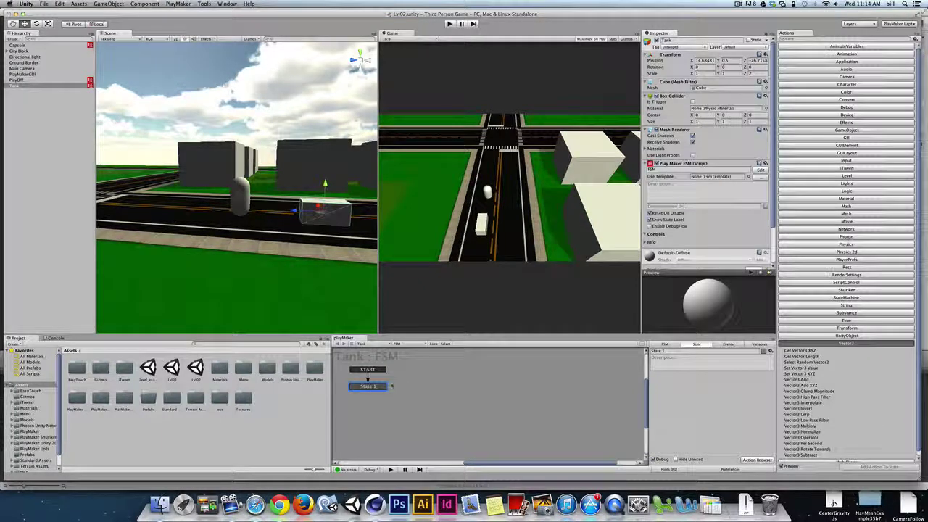
Rename the Tank FSM's first state as "Waiting for Mouse".
{"action": "left_click", "coordinate": [371, 387]}
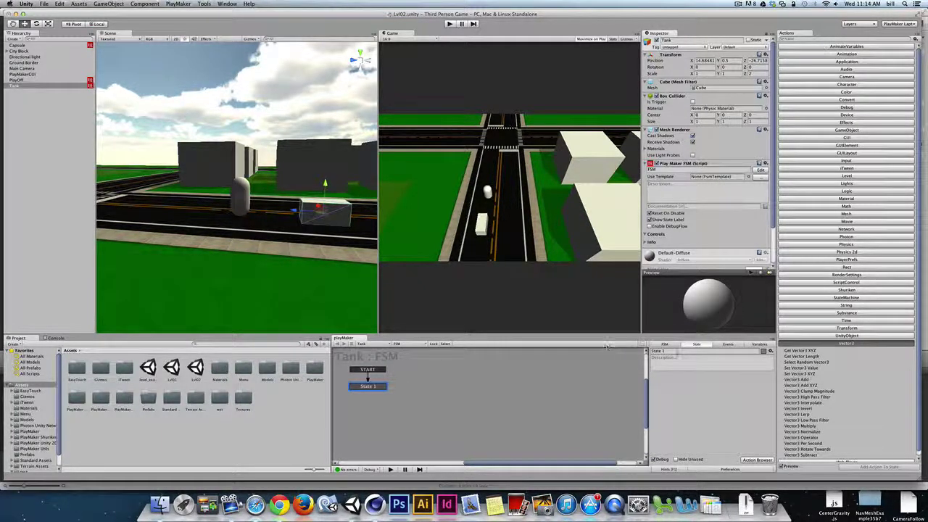
{"action": "left_click_drag", "start_coordinate": [679, 351], "coordinate": [617, 357]}
{"action": "type", "text": "St"}
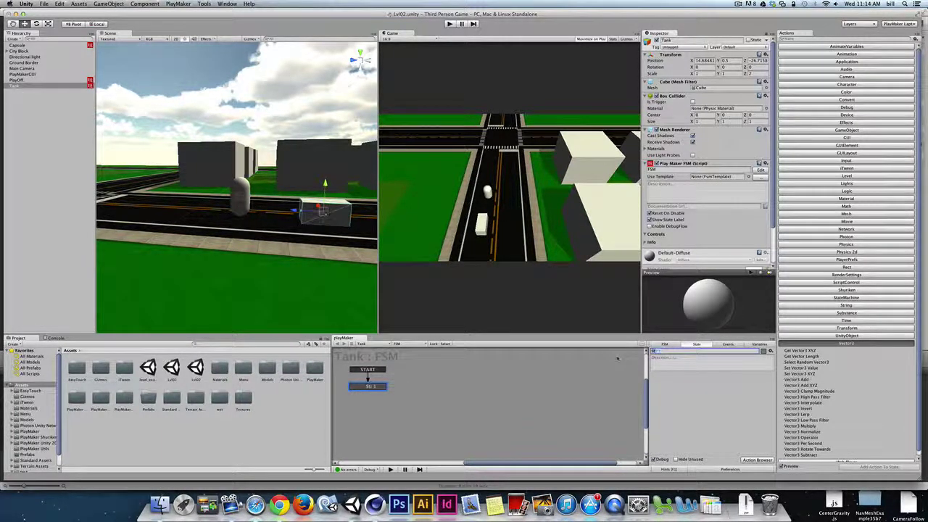
{"action": "type", "text": "ing for Mouse"}
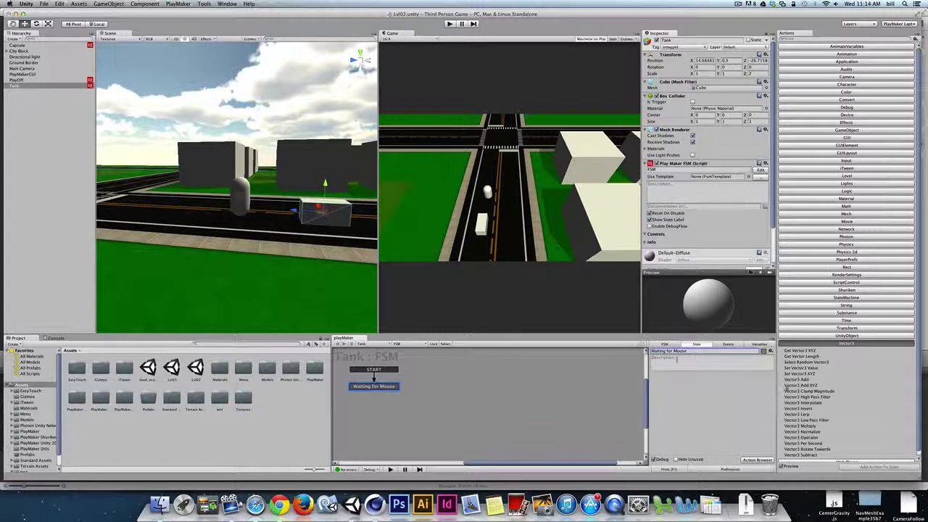
Add the Mouse Pick input action to the Waiting for Mouse state.
{"action": "left_click", "coordinate": [847, 161]}
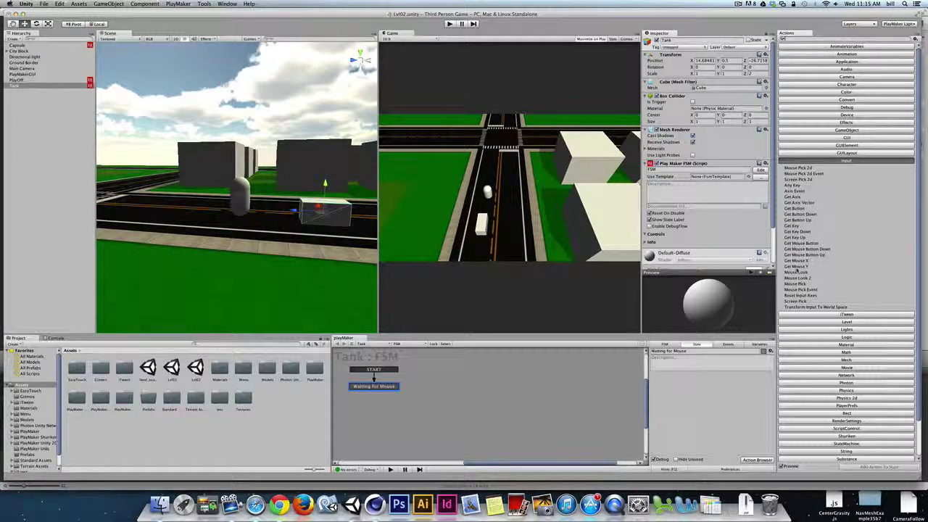
{"action": "left_click", "coordinate": [797, 283]}
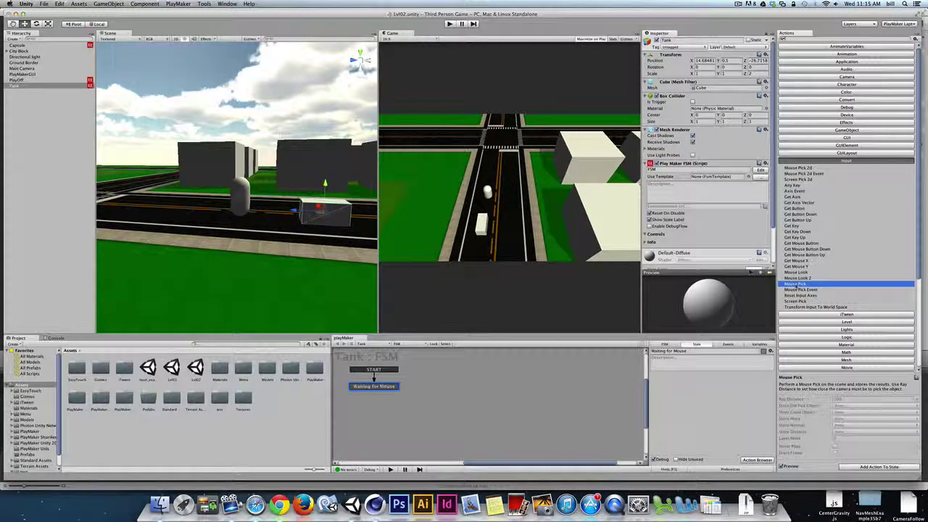
{"action": "double_click", "coordinate": [796, 285]}
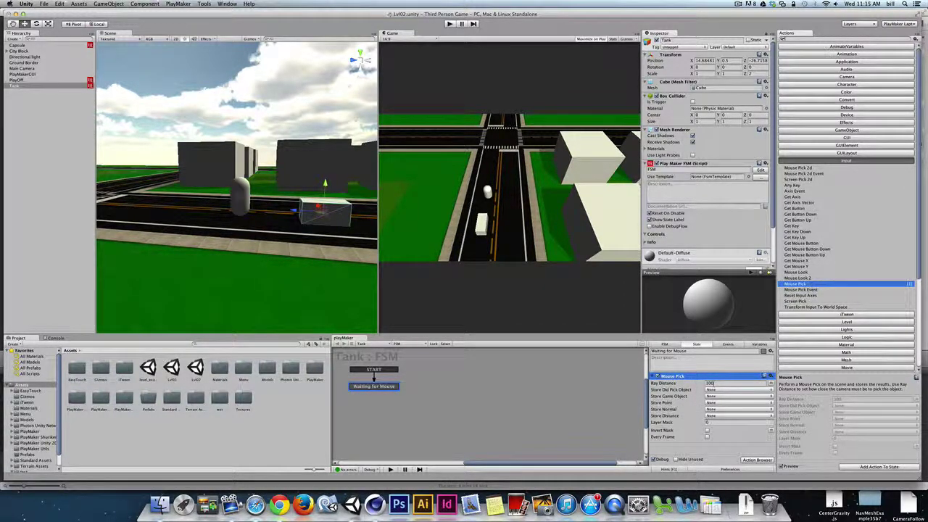
{"action": "left_click", "coordinate": [711, 383]}
Try raising the street block beside the intersection to Y about 2.95, and undo the move.
{"action": "left_click", "coordinate": [147, 227]}
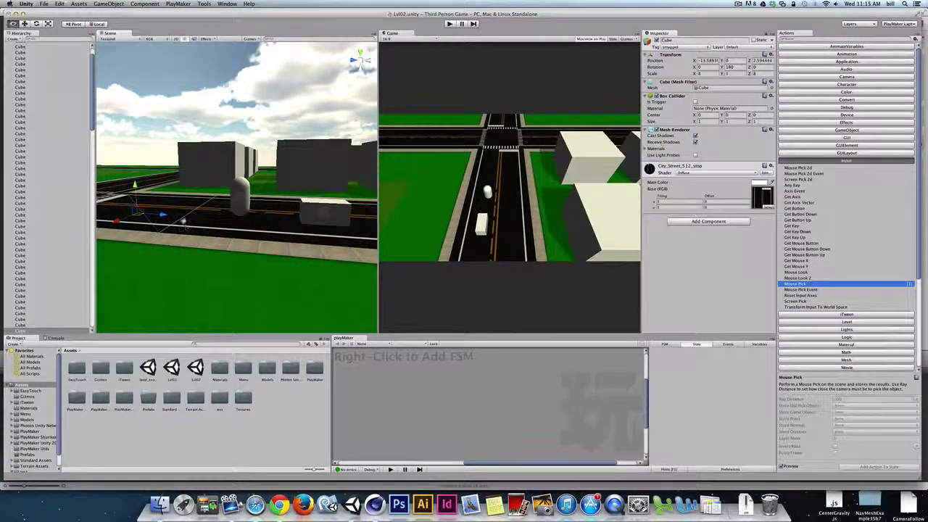
{"action": "key", "text": "f"}
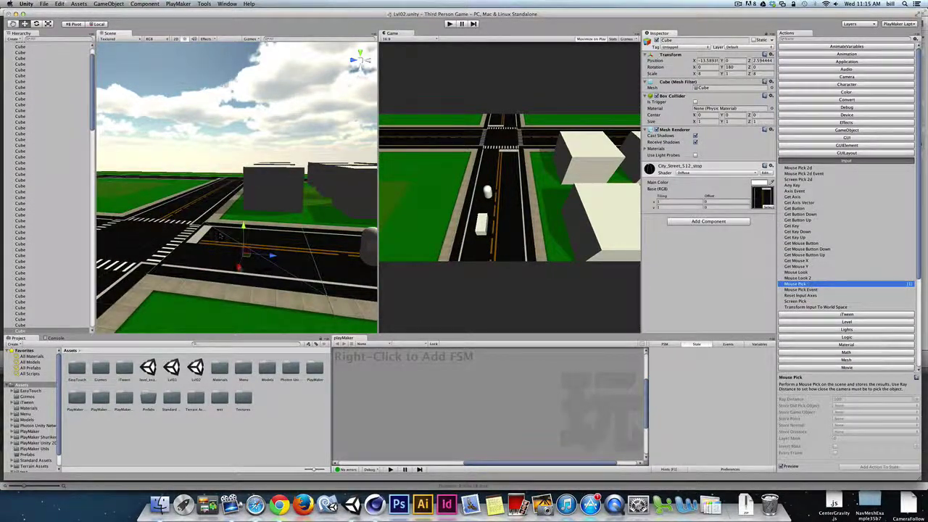
{"action": "left_click_drag", "start_coordinate": [245, 246], "coordinate": [245, 194]}
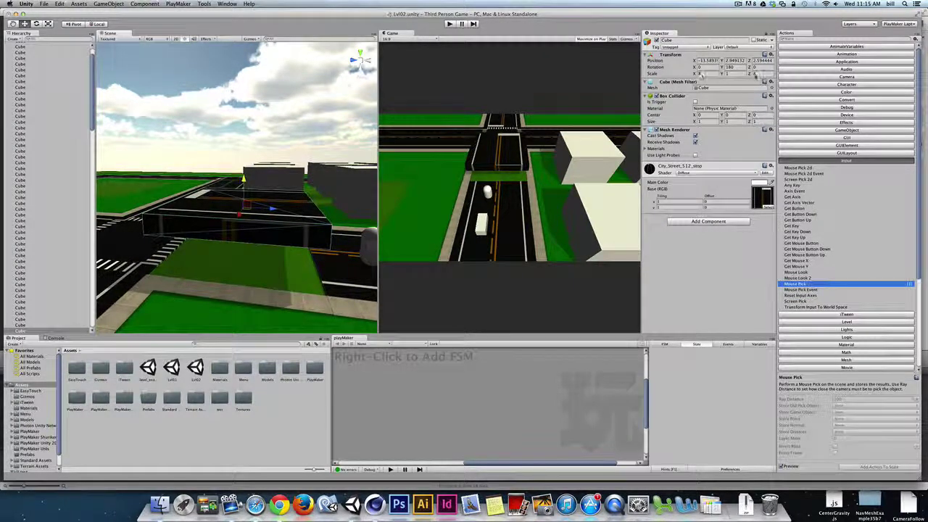
{"action": "key", "text": "super+z"}
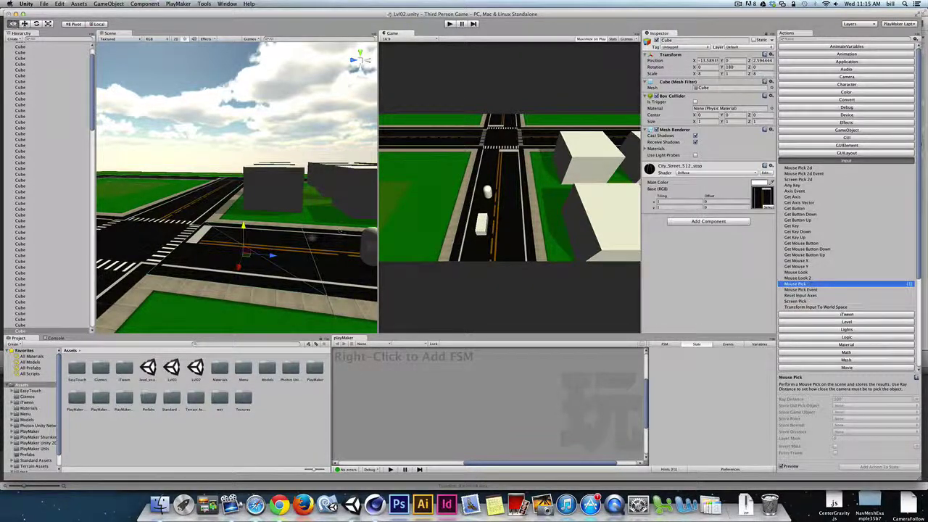
Reselect the Tank and its Waiting for Mouse state, and examine the Mouse Pick action's Ray Distance and Store Point settings.
{"action": "left_click_drag", "start_coordinate": [341, 232], "coordinate": [444, 220], "text": "alt"}
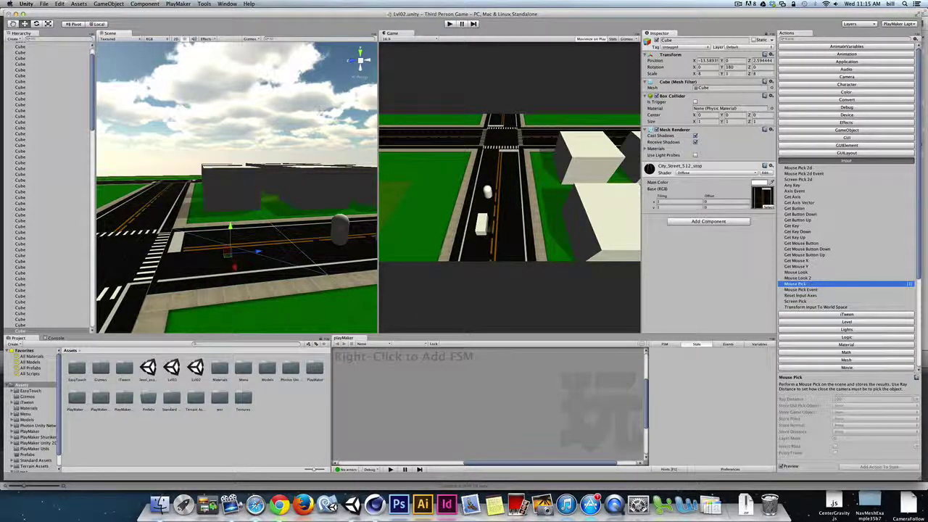
{"action": "left_click_drag", "start_coordinate": [284, 234], "coordinate": [253, 240], "text": "alt"}
{"action": "left_click", "coordinate": [288, 235]}
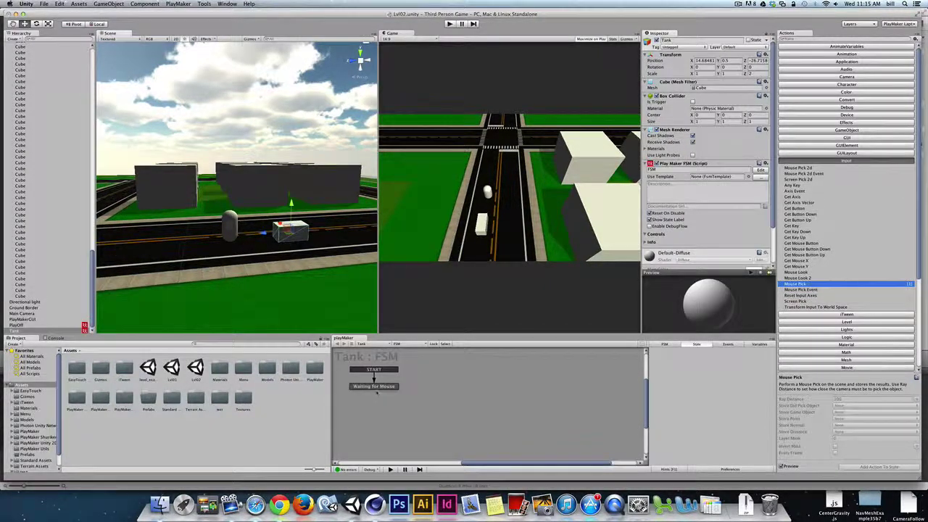
{"action": "left_click", "coordinate": [373, 386]}
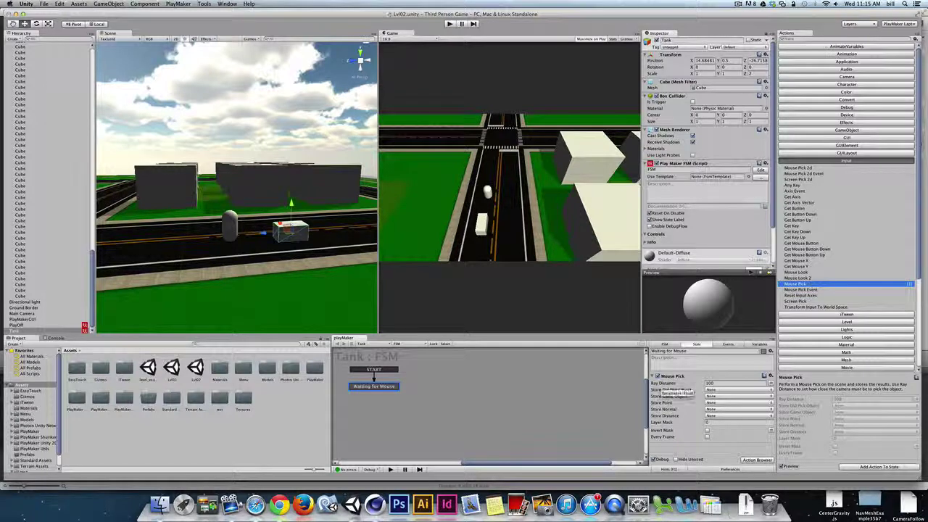
{"action": "left_click", "coordinate": [713, 384]}
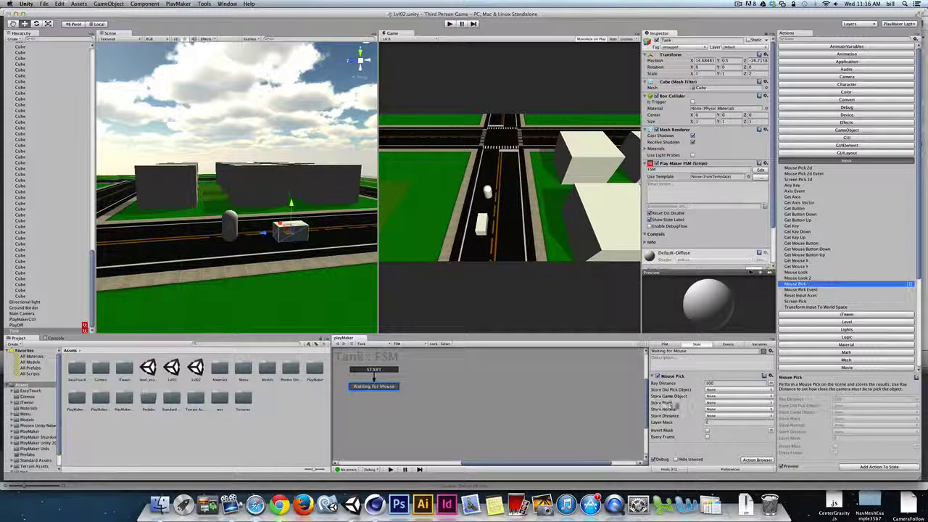
{"action": "left_click", "coordinate": [709, 403]}
{"action": "left_click", "coordinate": [709, 403]}
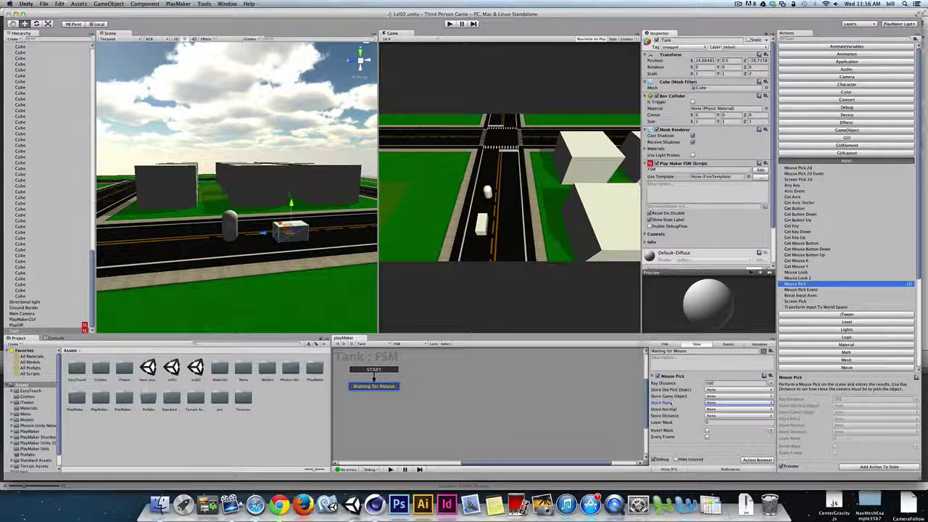
Add a Vector3 variable named pointPick to the Tank FSM, and return to the Waiting for Mouse state's settings.
{"action": "left_click", "coordinate": [758, 345]}
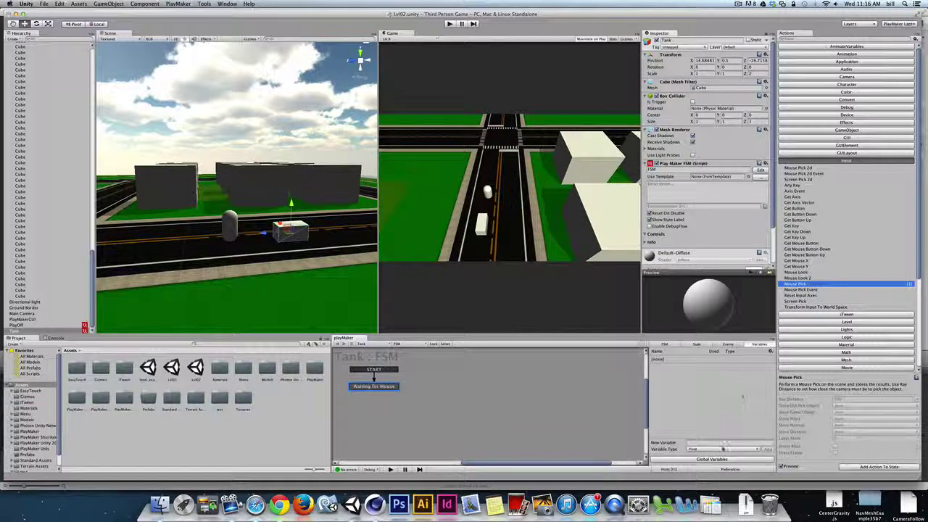
{"action": "left_click", "coordinate": [717, 442]}
{"action": "type", "text": "pointPick"}
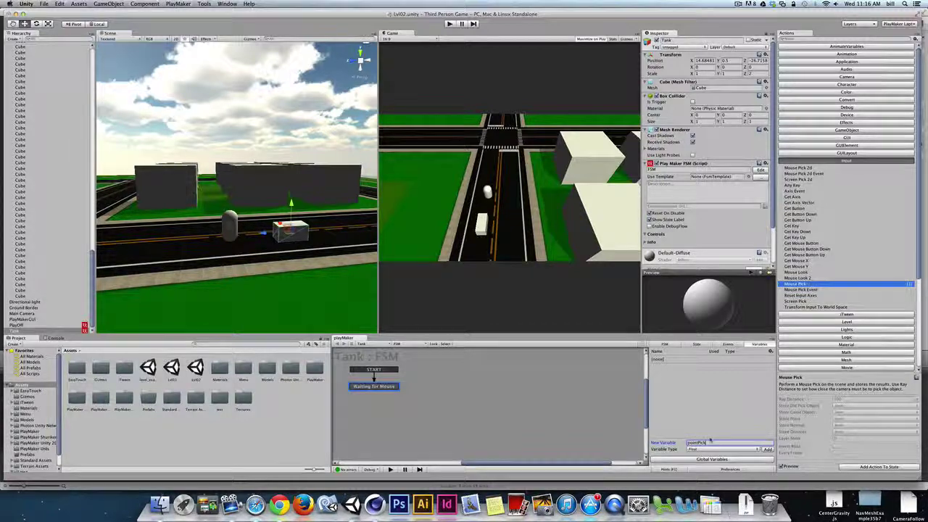
{"action": "left_click", "coordinate": [711, 448]}
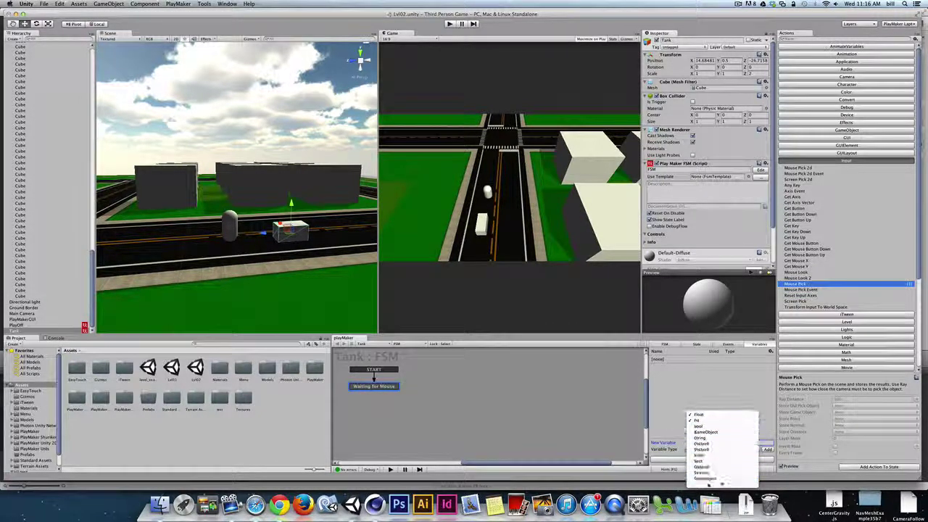
{"action": "left_click", "coordinate": [710, 449]}
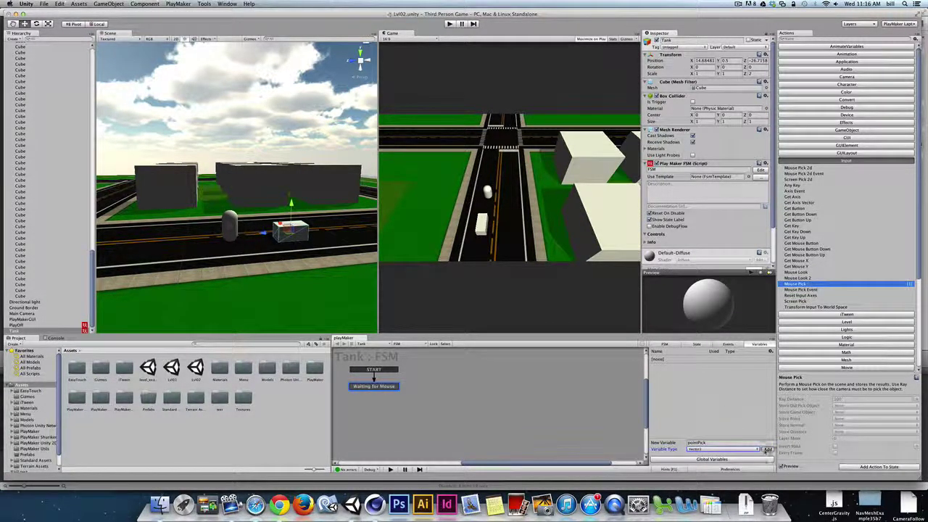
{"action": "left_click", "coordinate": [767, 449]}
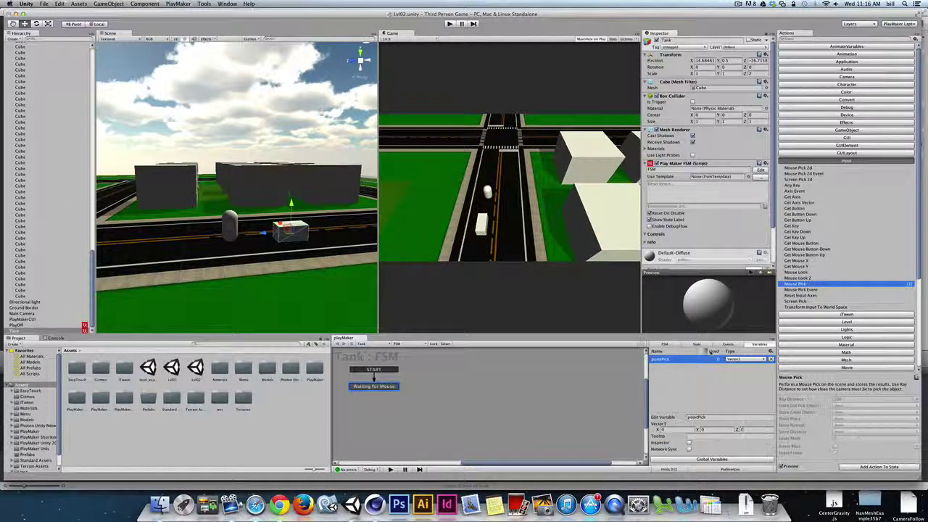
{"action": "left_click", "coordinate": [697, 345]}
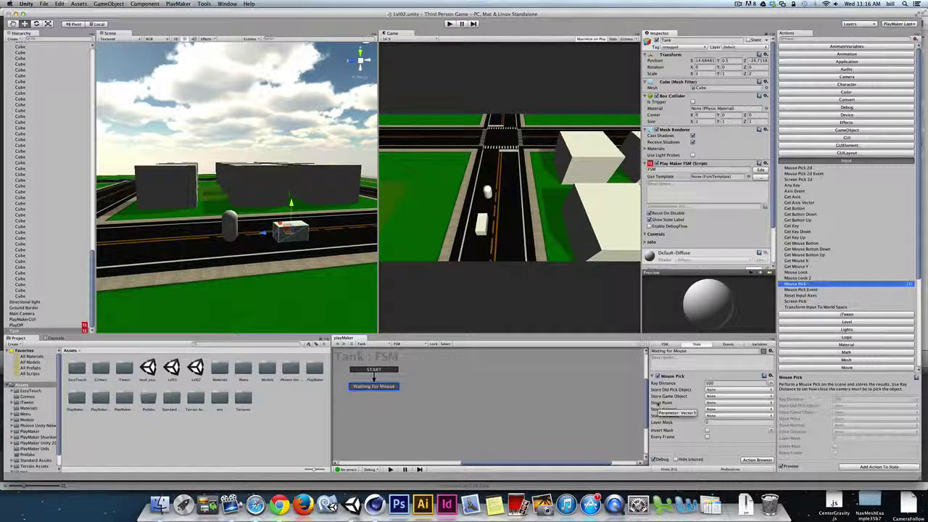
Store the Mouse Pick action's point in the pointPick variable and enable Every Frame.
{"action": "left_click", "coordinate": [725, 402]}
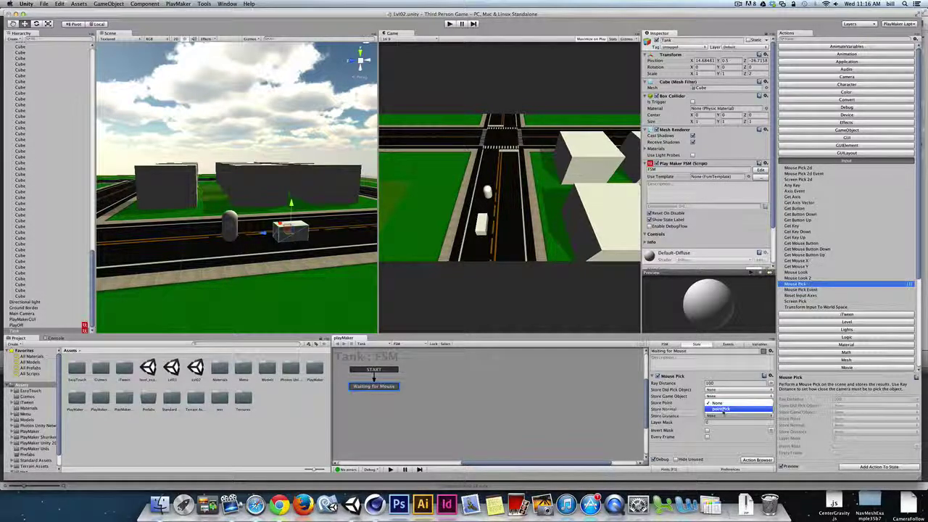
{"action": "left_click", "coordinate": [722, 409]}
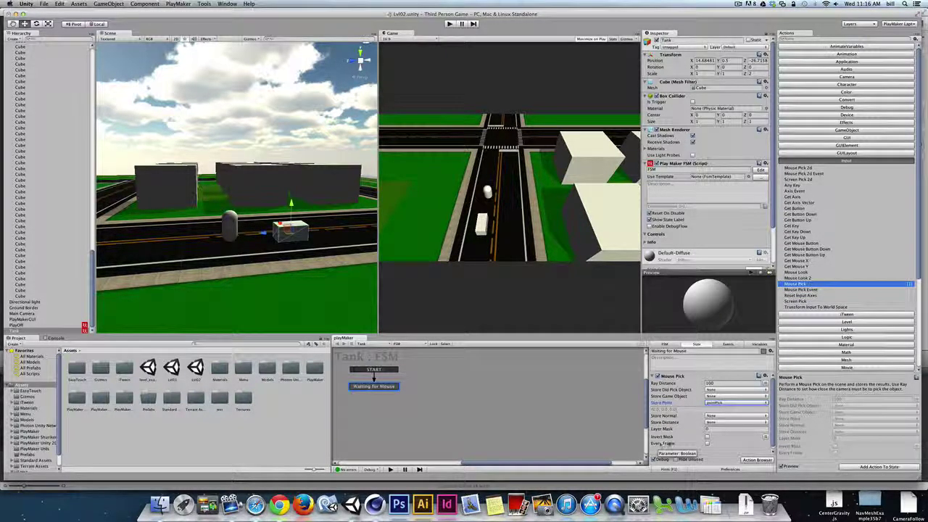
{"action": "left_click", "coordinate": [707, 443]}
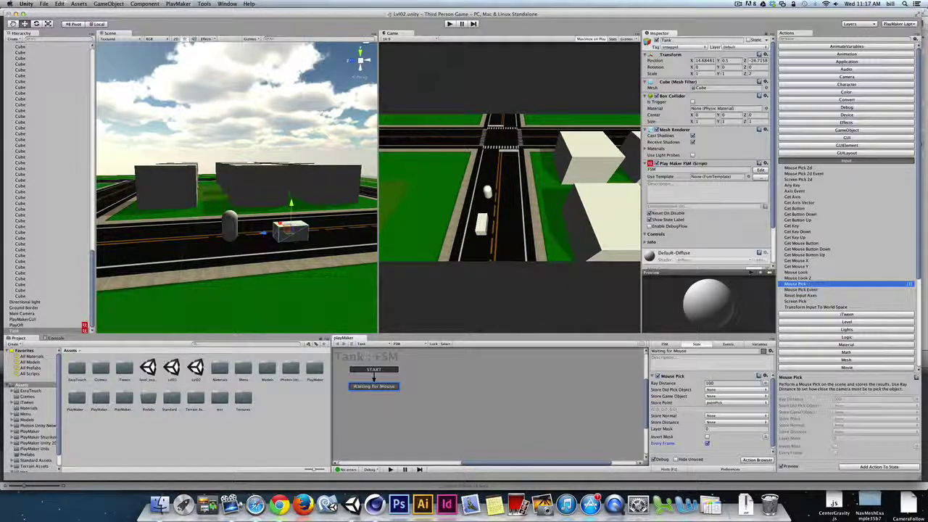
Run and stop the Lvl02 scene, and turn off Maximize on Play for the Game view.
{"action": "left_click", "coordinate": [449, 23]}
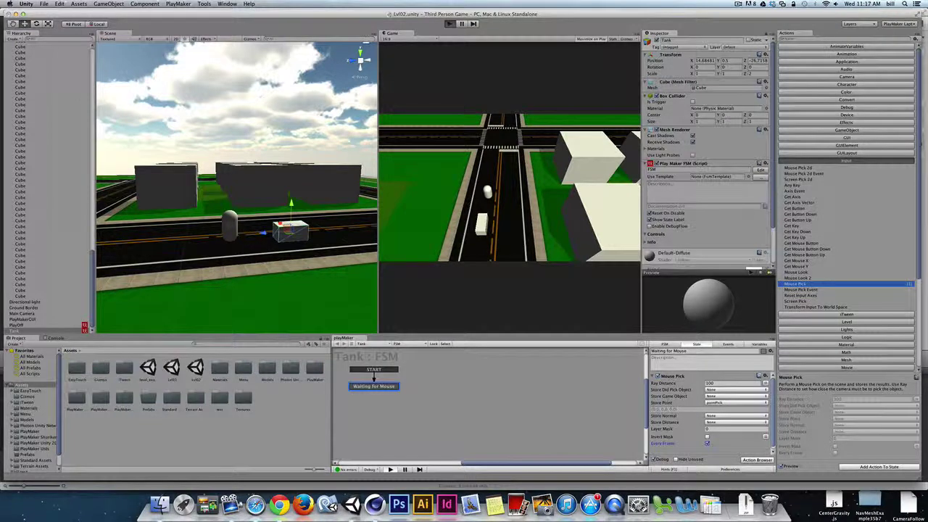
{"action": "key", "text": "shift+space"}
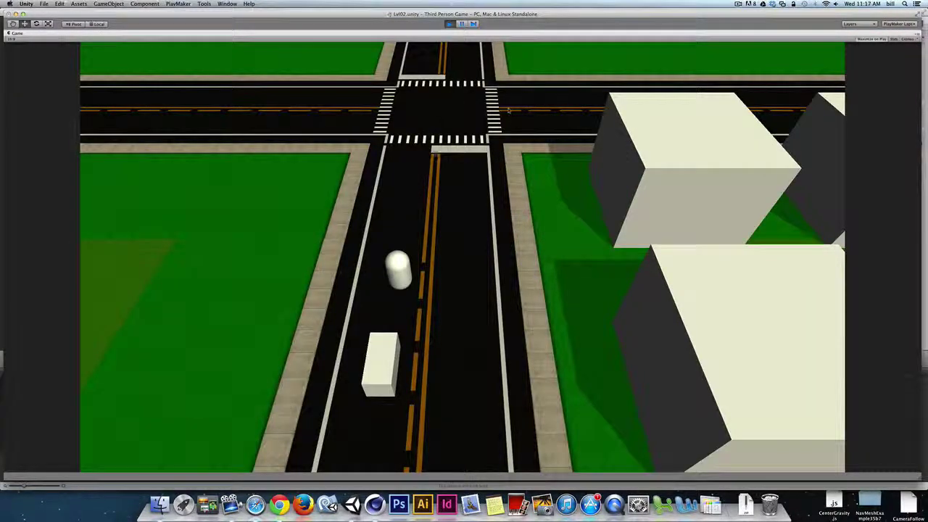
{"action": "key", "text": "super+p"}
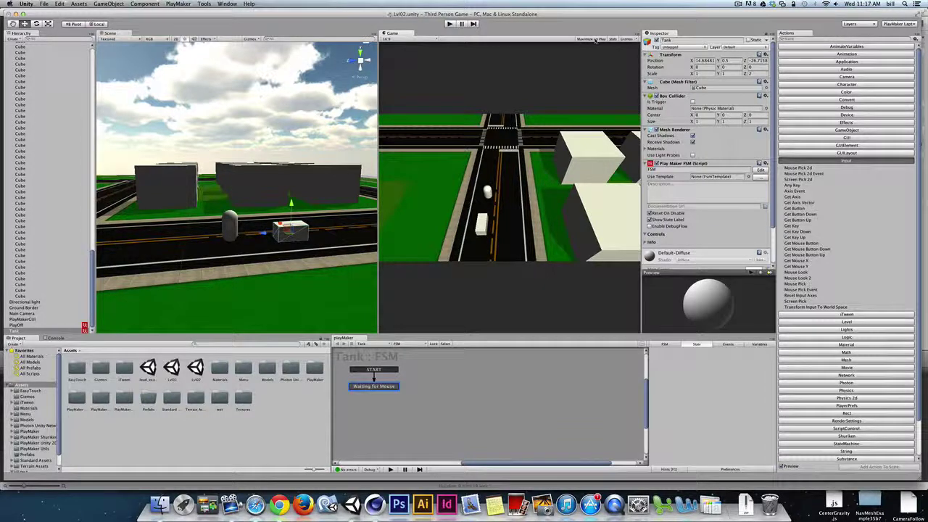
{"action": "left_click", "coordinate": [594, 39]}
Play the scene twice beside the Tank FSM, reselecting the Waiting for Mouse state between runs, to check its live settings.
{"action": "left_click", "coordinate": [450, 24]}
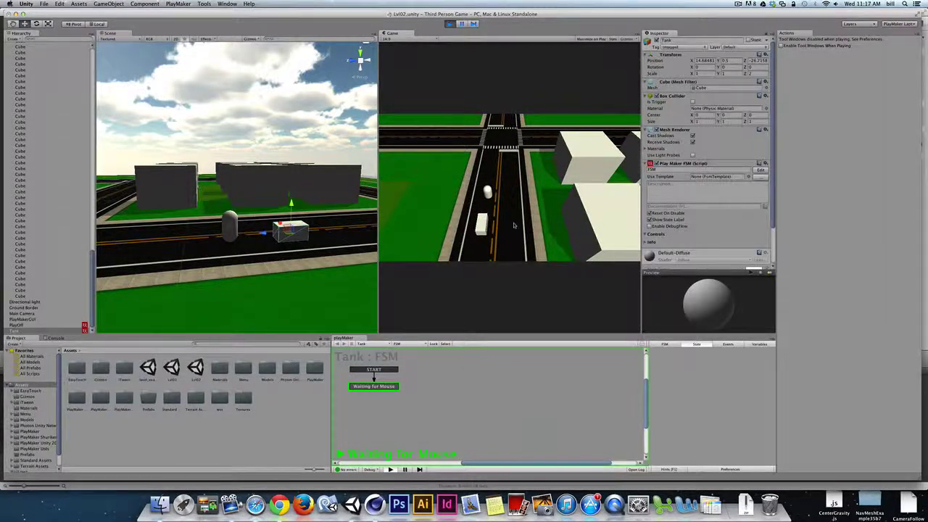
{"action": "key", "text": "super+p"}
{"action": "left_click", "coordinate": [389, 388]}
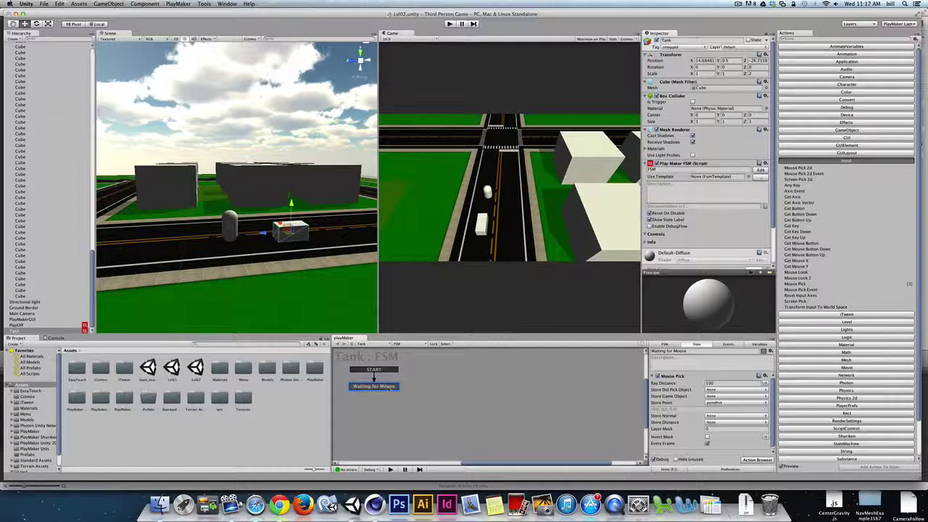
{"action": "key", "text": "super+p"}
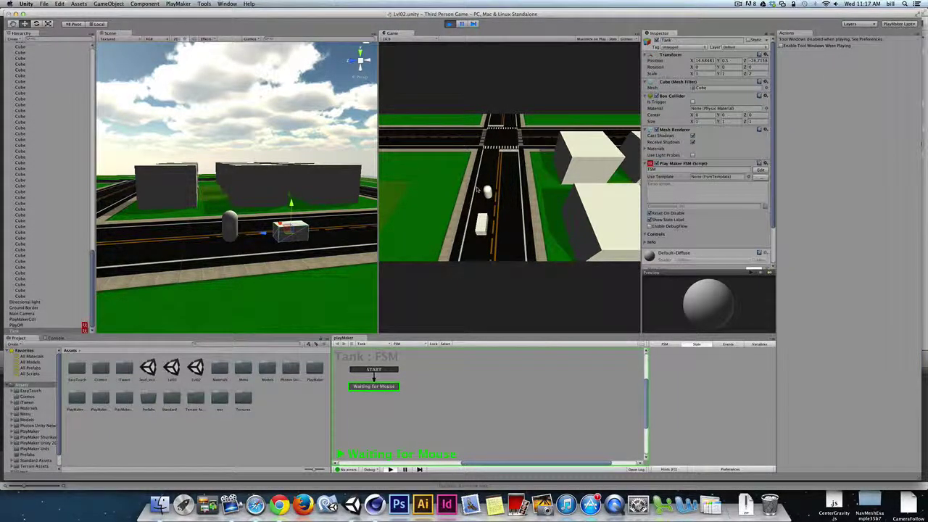
{"action": "key", "text": "super+p"}
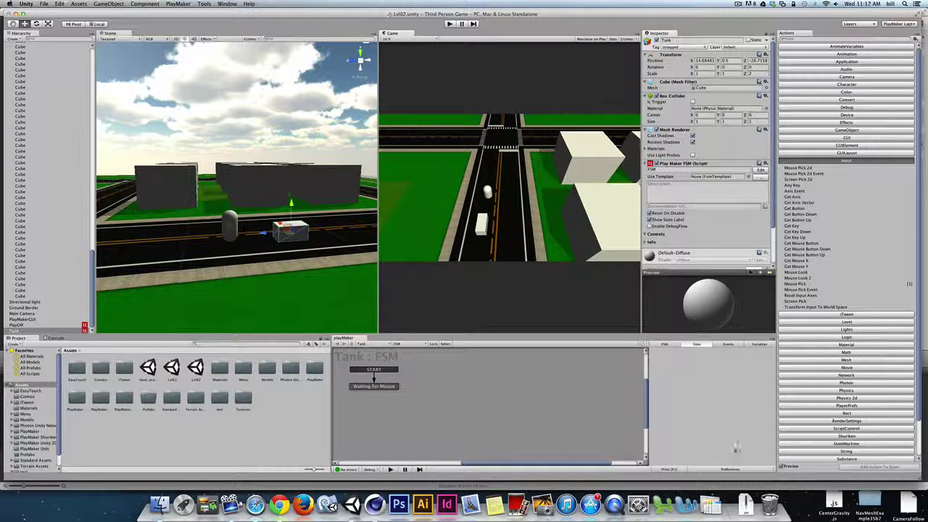
Turn on Select State On Activated in the PlayMaker preferences, and play the scene to watch the Mouse Pick point update.
{"action": "left_click", "coordinate": [732, 469]}
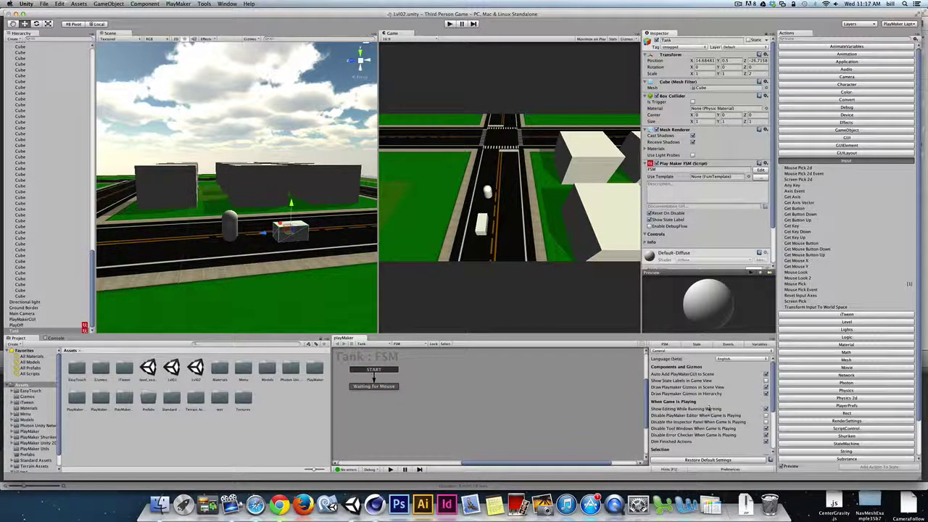
{"action": "scroll", "coordinate": [674, 424], "scroll_direction": "down", "scroll_amount": 3}
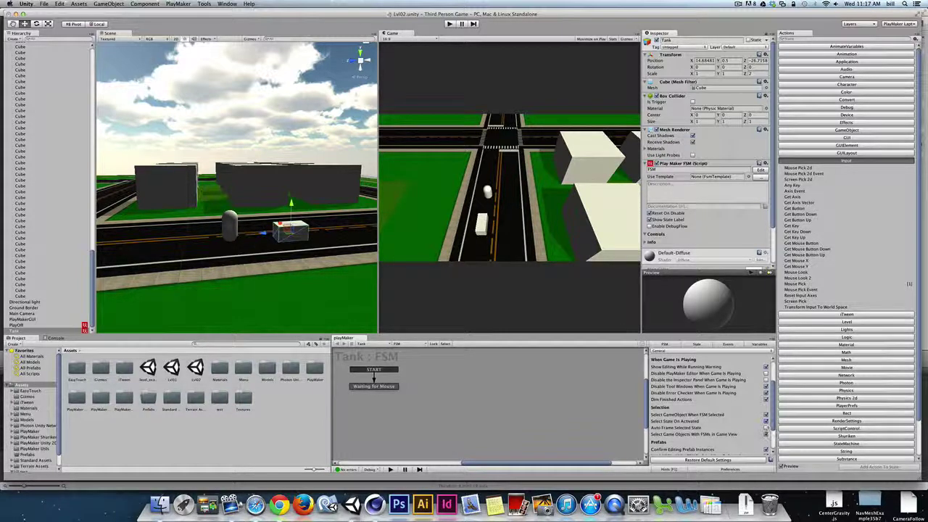
{"action": "left_click", "coordinate": [450, 23]}
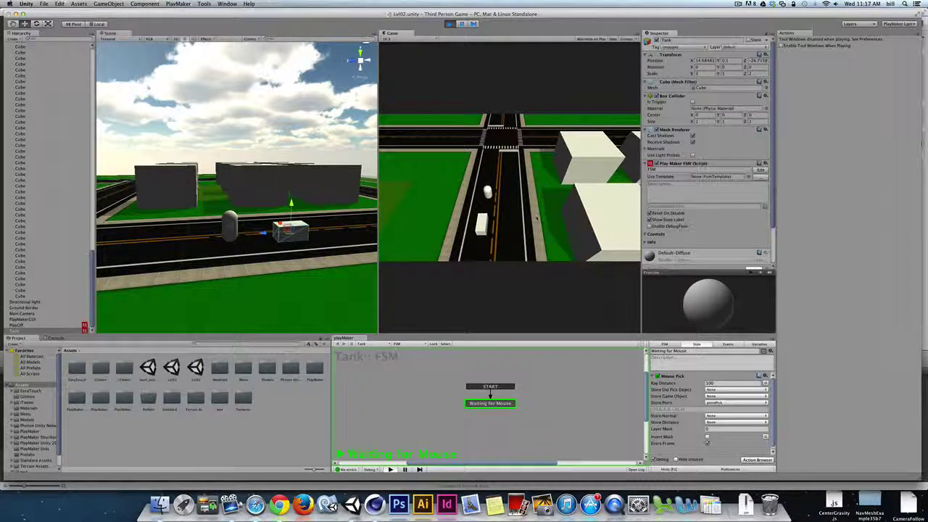
{"action": "key", "text": "super+p"}
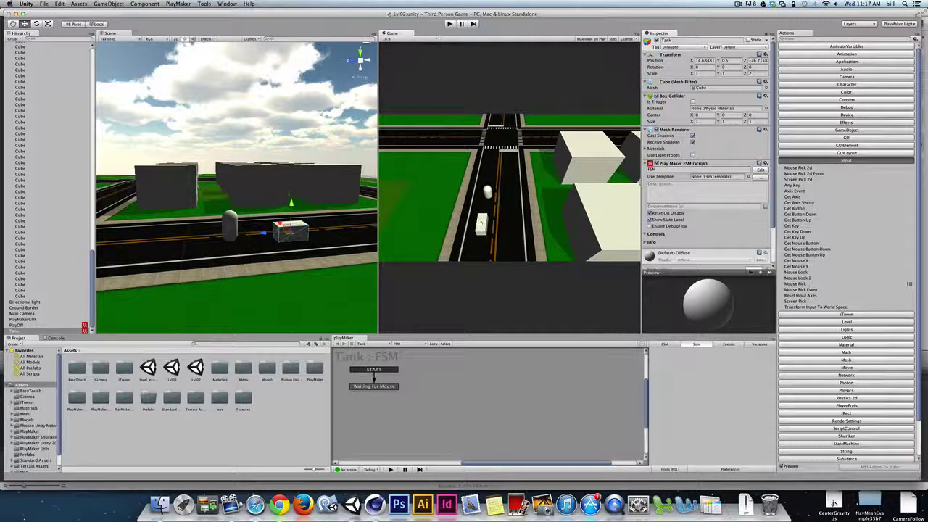
Review the Get Mouse Button Up action's description for the Waiting for Mouse state, and replay the scene to watch the picked point.
{"action": "left_click", "coordinate": [391, 386]}
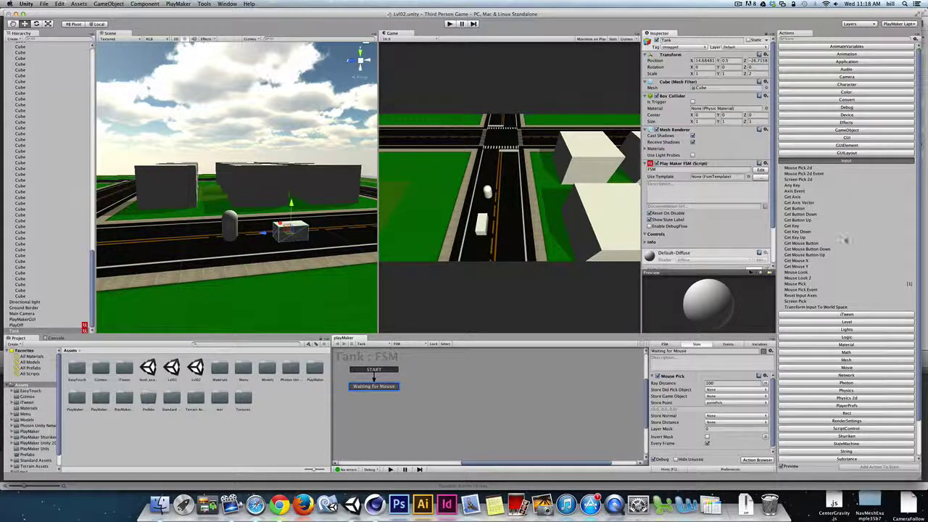
{"action": "scroll", "coordinate": [815, 217], "scroll_direction": "down", "scroll_amount": 2}
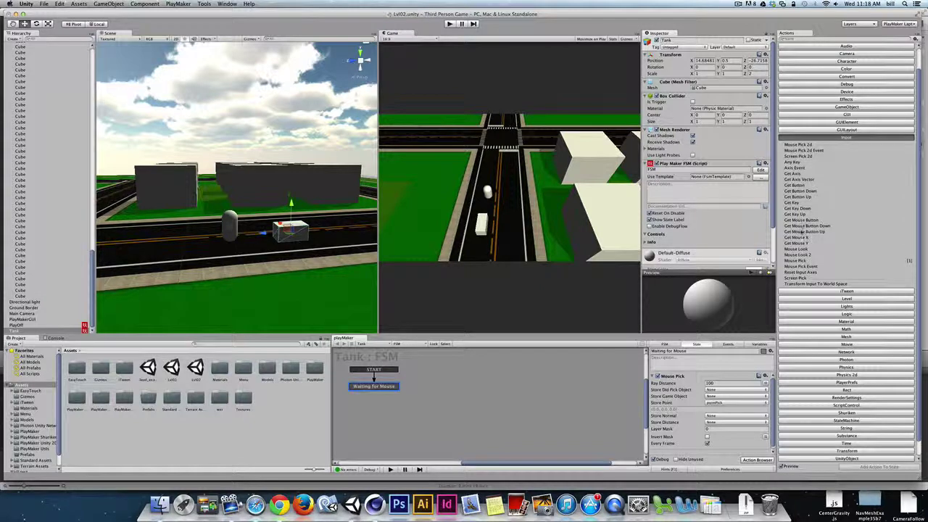
{"action": "left_click", "coordinate": [800, 232]}
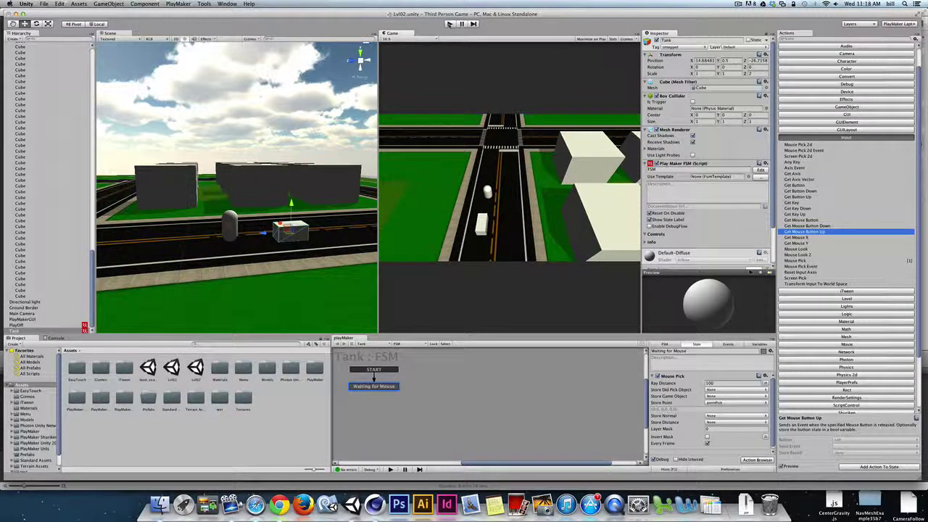
{"action": "left_click", "coordinate": [450, 24]}
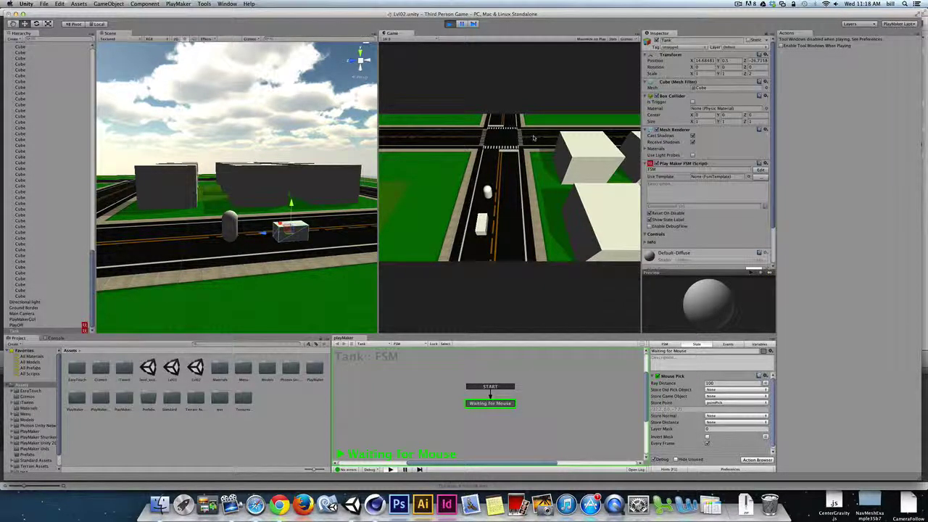
{"action": "key", "text": "super+p"}
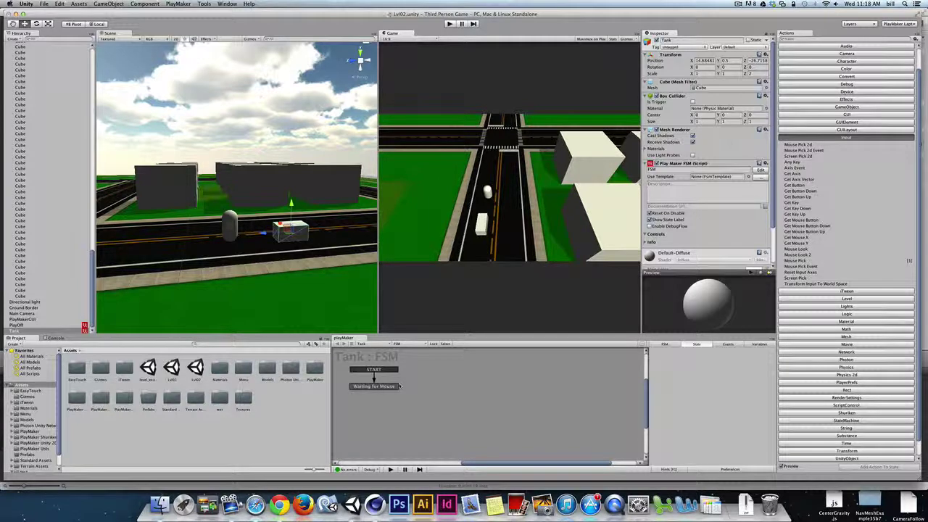
Add the Get Mouse Button Up input action to the Waiting for Mouse state.
{"action": "left_click", "coordinate": [374, 386]}
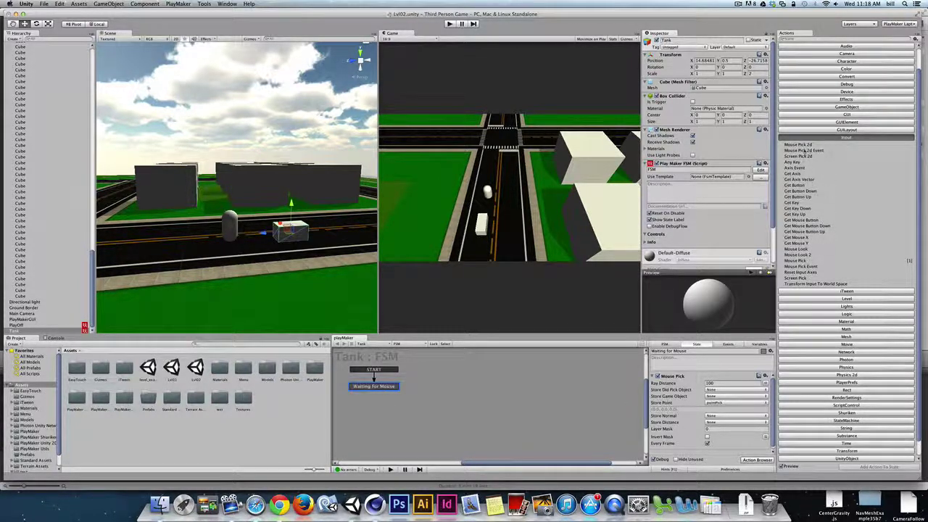
{"action": "left_click", "coordinate": [809, 226]}
{"action": "left_click", "coordinate": [803, 232]}
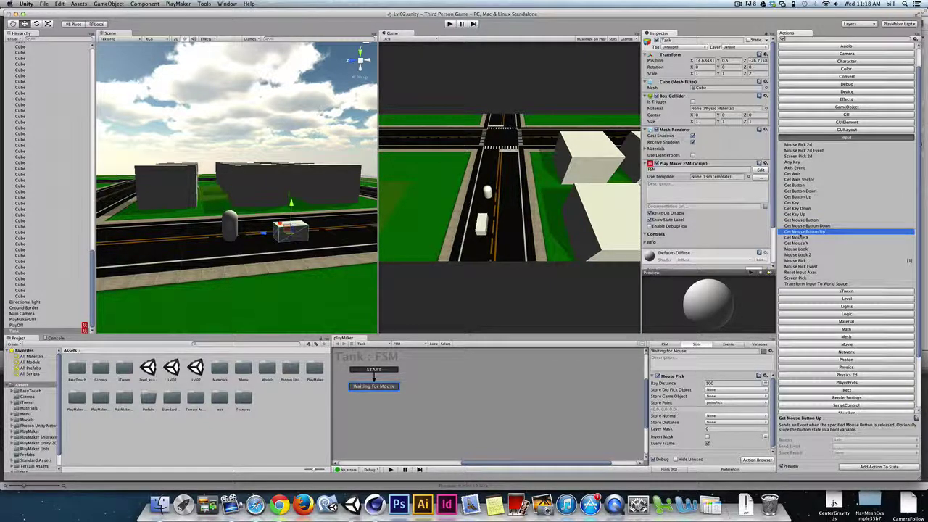
{"action": "double_click", "coordinate": [797, 236]}
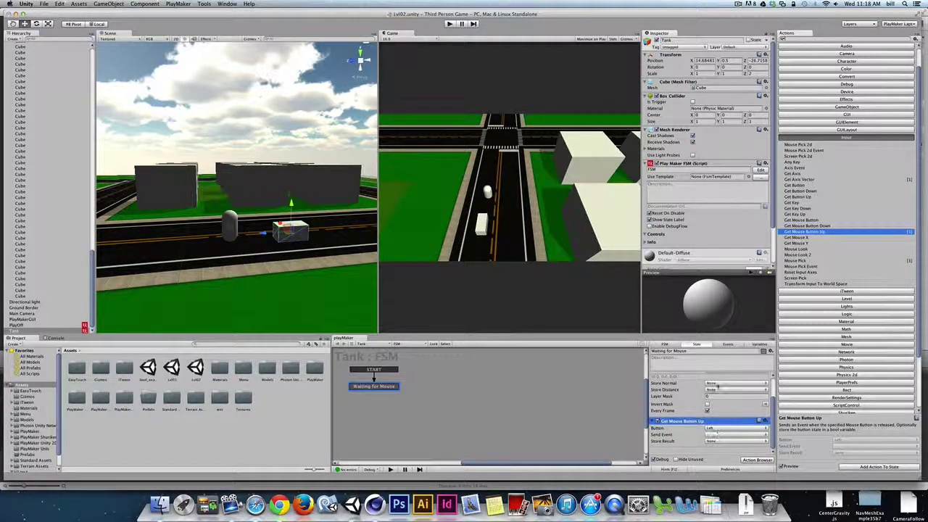
Add an event named mouseUp to the Tank FSM.
{"action": "left_click", "coordinate": [726, 345]}
{"action": "left_click", "coordinate": [725, 450]}
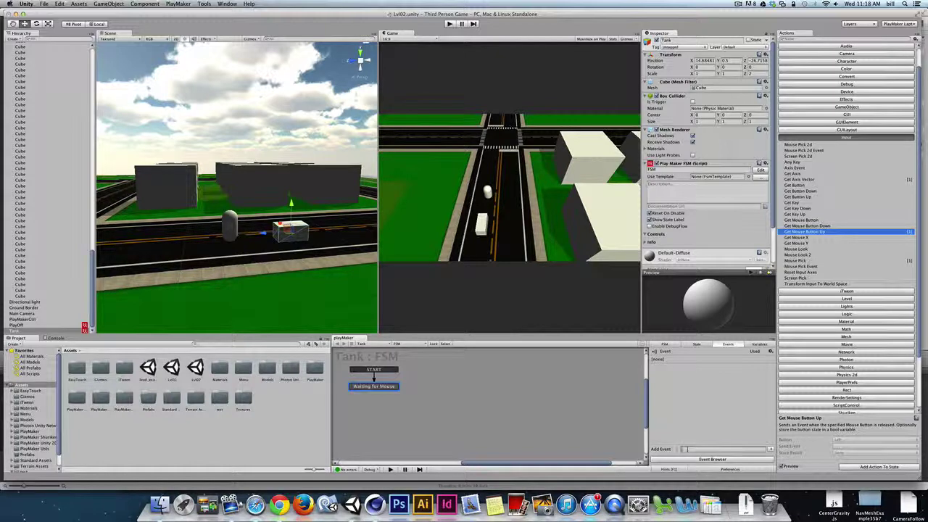
{"action": "type", "text": "M"}
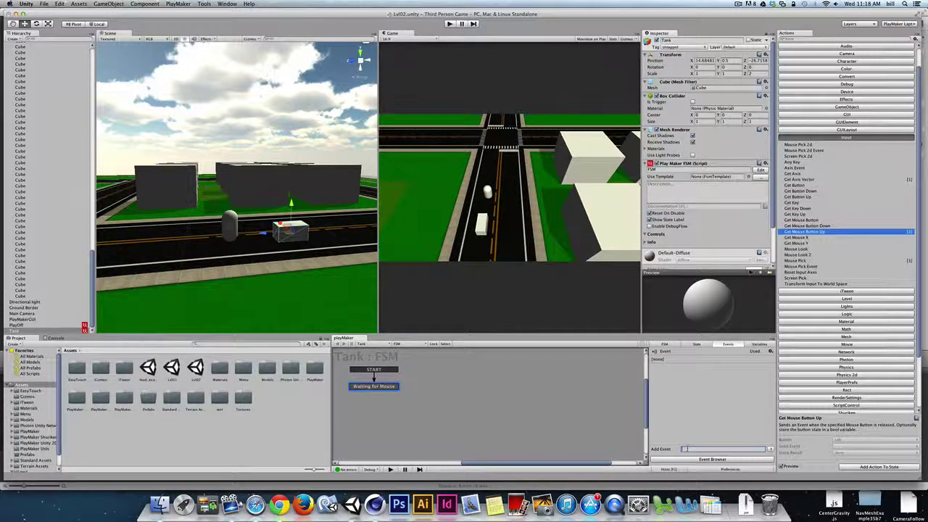
{"action": "type", "text": "ouse"}
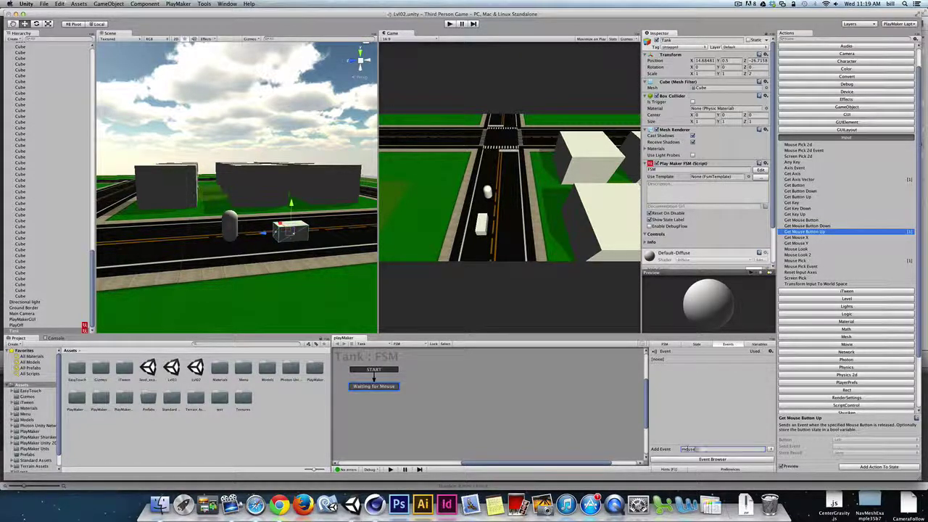
{"action": "type", "text": "Up"}
{"action": "key", "text": "Return"}
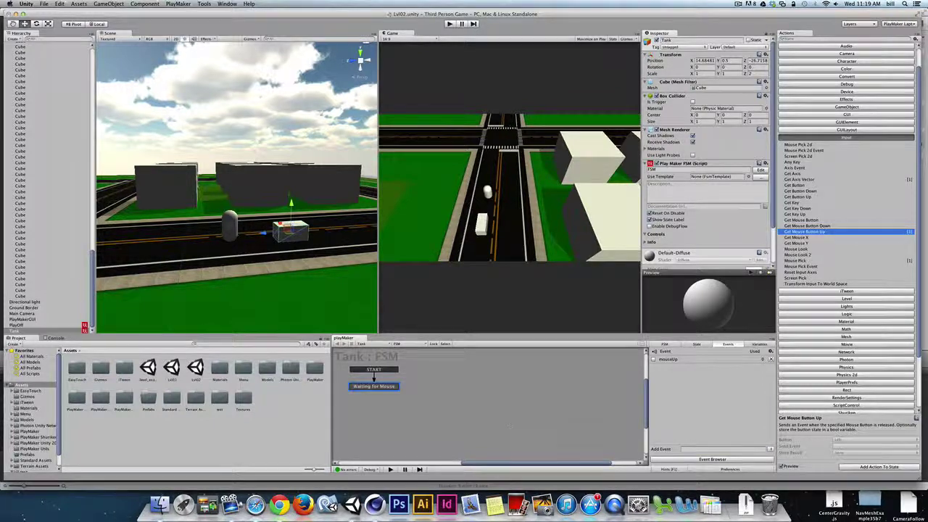
Give the Waiting for Mouse state a mouseUp transition, and link it to a new state beside it.
{"action": "right_click", "coordinate": [384, 386]}
{"action": "mouse_move", "coordinate": [410, 388]}
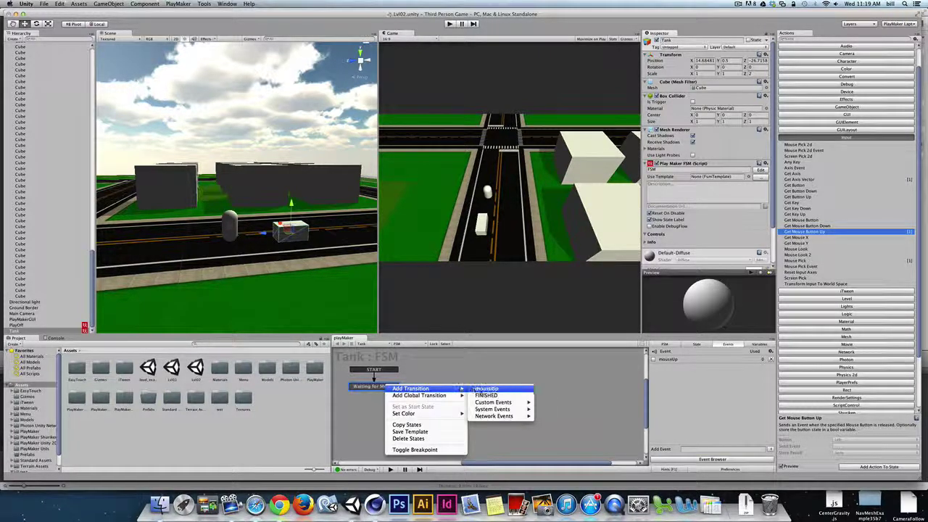
{"action": "left_click", "coordinate": [486, 388]}
{"action": "right_click", "coordinate": [435, 385]}
{"action": "left_click", "coordinate": [451, 390]}
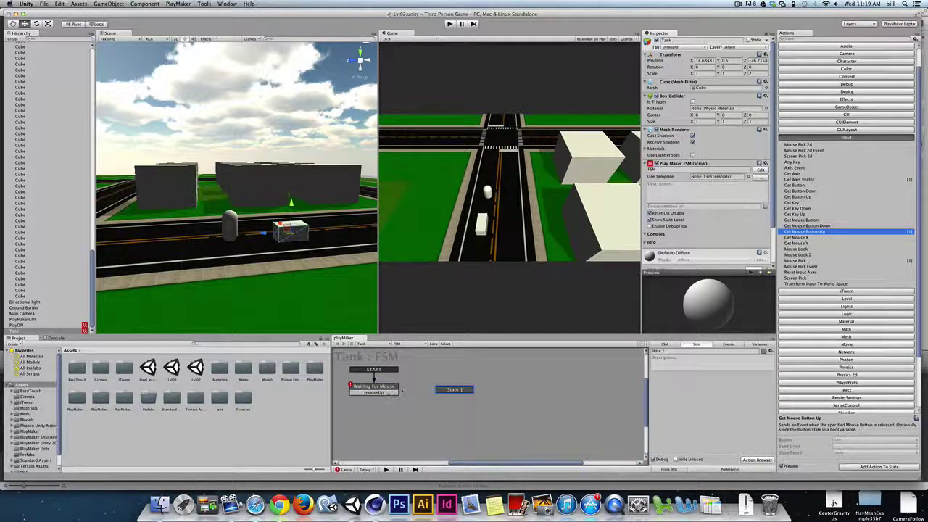
{"action": "left_click_drag", "start_coordinate": [400, 391], "coordinate": [454, 389]}
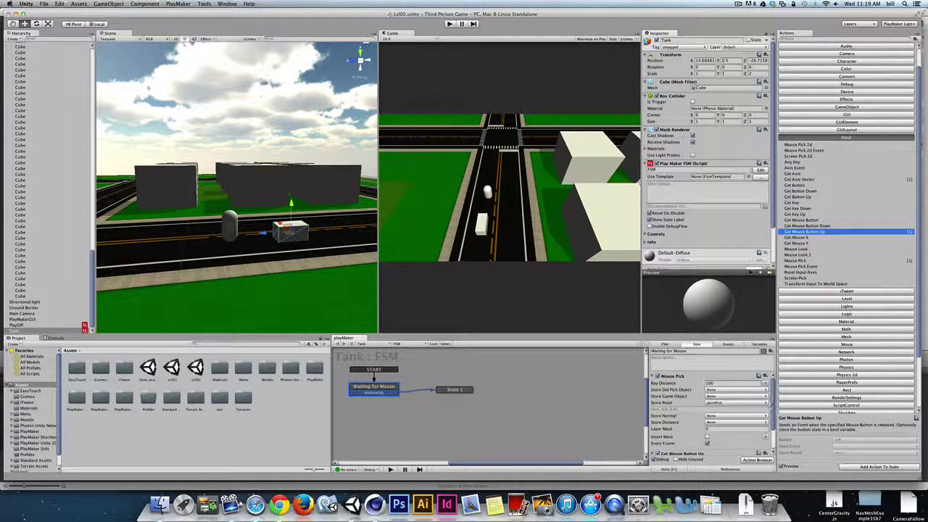
Set the Get Mouse Button Up action in the Waiting for Mouse state to send the mouseUp event.
{"action": "scroll", "coordinate": [725, 419], "scroll_direction": "down", "scroll_amount": 2}
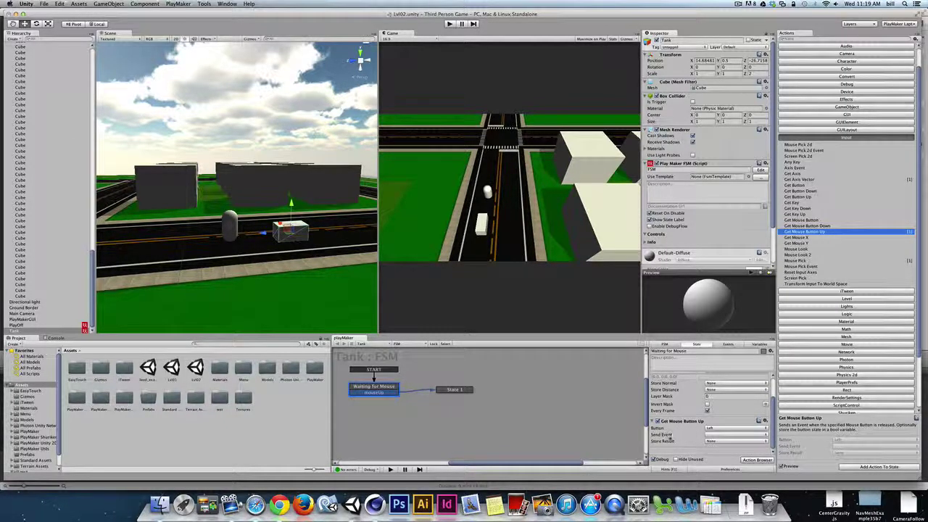
{"action": "left_click", "coordinate": [711, 436]}
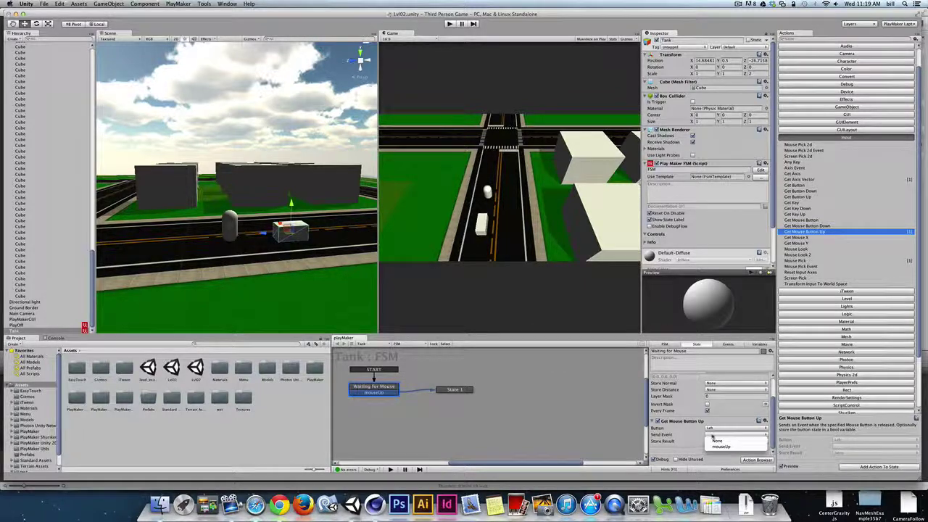
{"action": "left_click", "coordinate": [719, 447]}
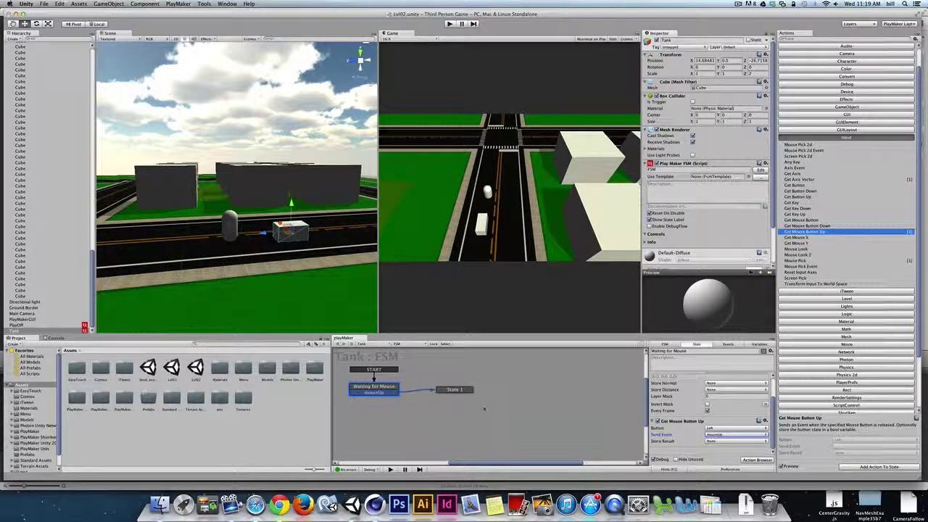
Rename the state linked from Waiting for Mouse as Move to Point.
{"action": "left_click_drag", "start_coordinate": [447, 392], "coordinate": [449, 390]}
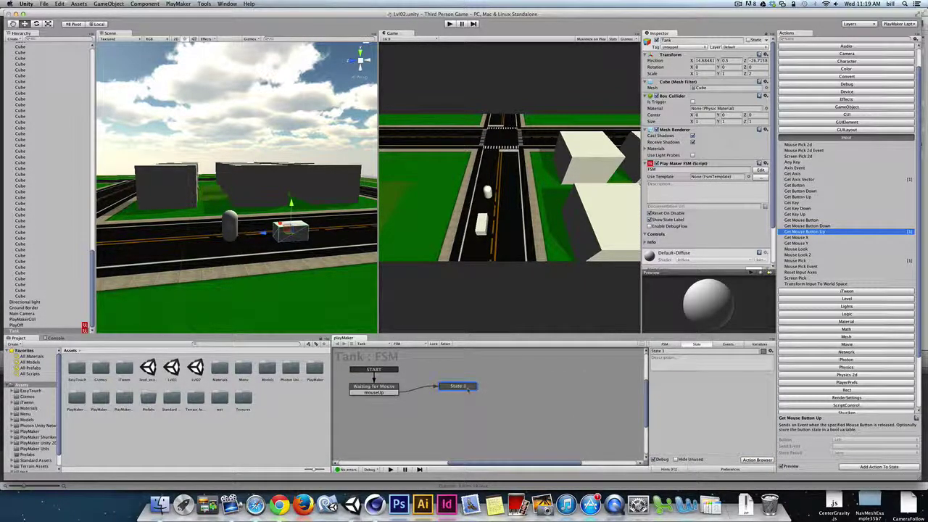
{"action": "left_click_drag", "start_coordinate": [668, 350], "coordinate": [600, 353]}
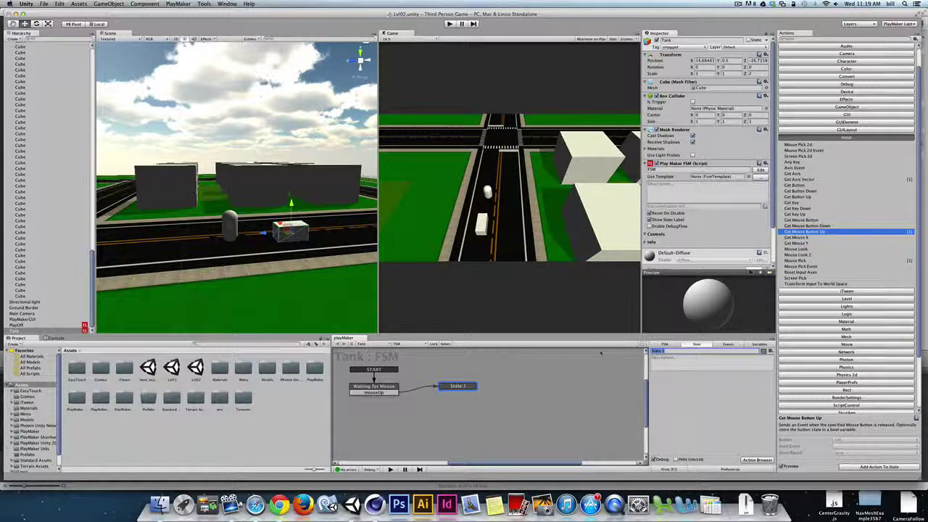
{"action": "type", "text": "Moovi"}
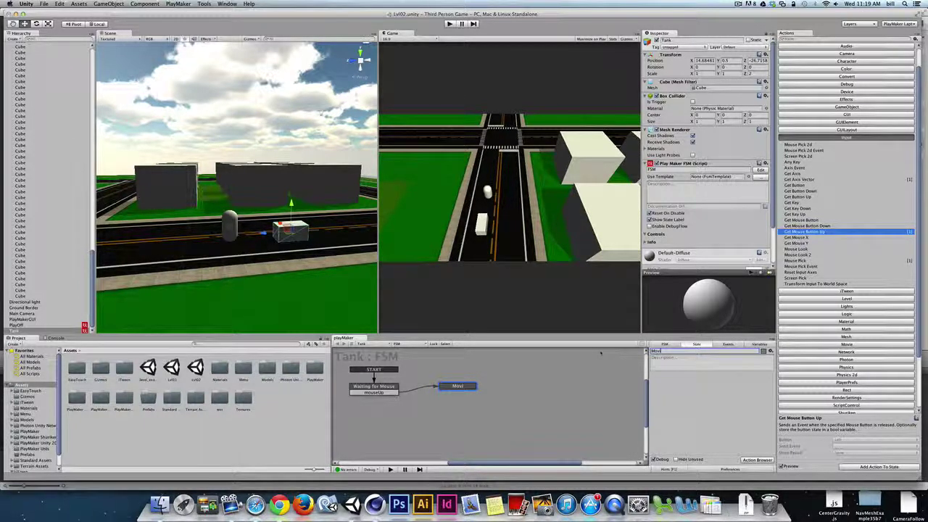
{"action": "key", "text": "BackSpace"}
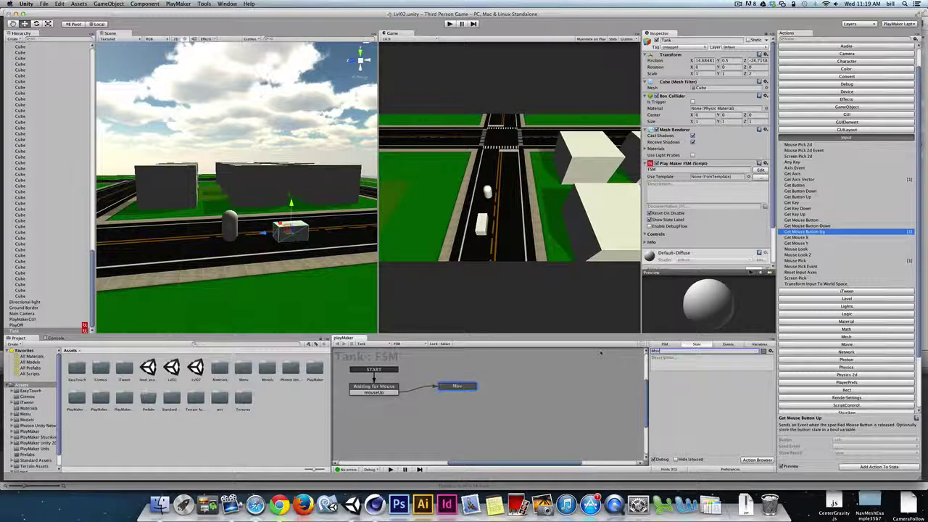
{"action": "type", "text": "e to Point"}
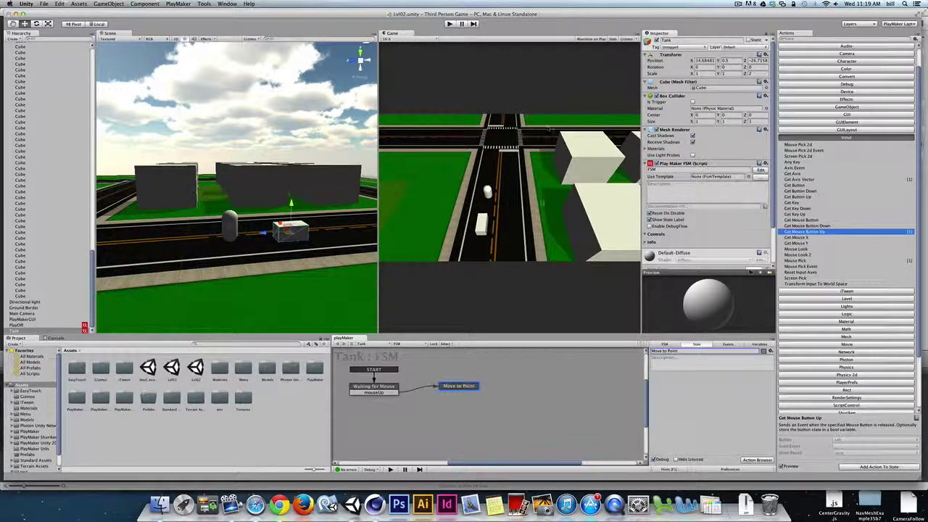
Play the scene, pick a point in the Game view to test the mouseUp transition, and stop playback.
{"action": "left_click", "coordinate": [378, 386]}
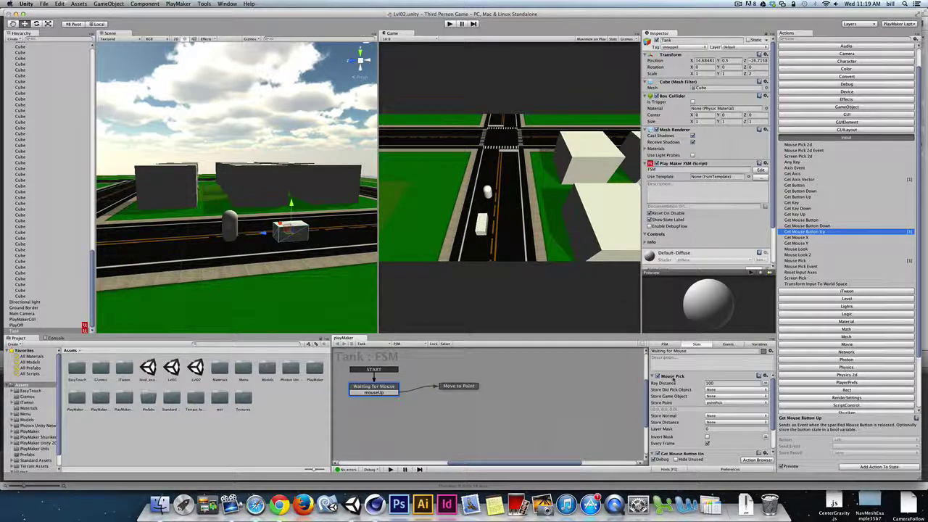
{"action": "left_click", "coordinate": [449, 23]}
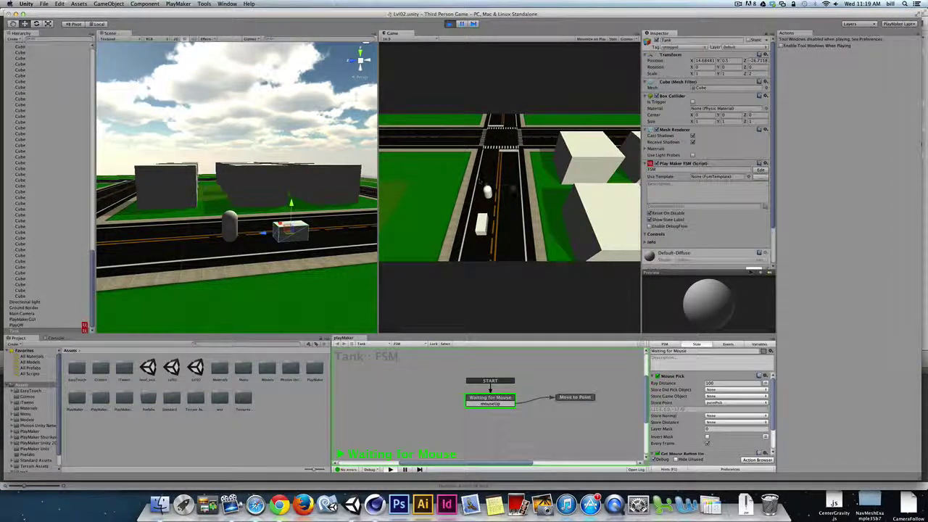
{"action": "left_click", "coordinate": [446, 139]}
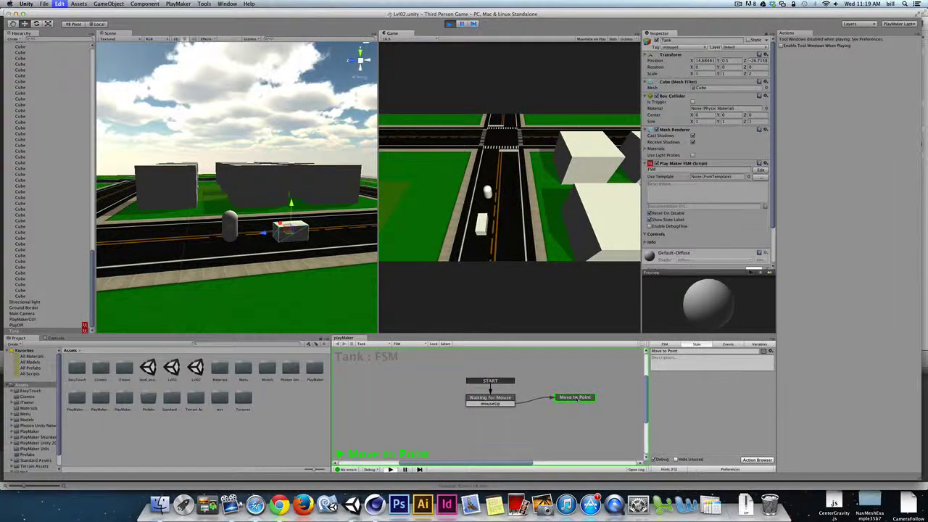
{"action": "key", "text": "super+p"}
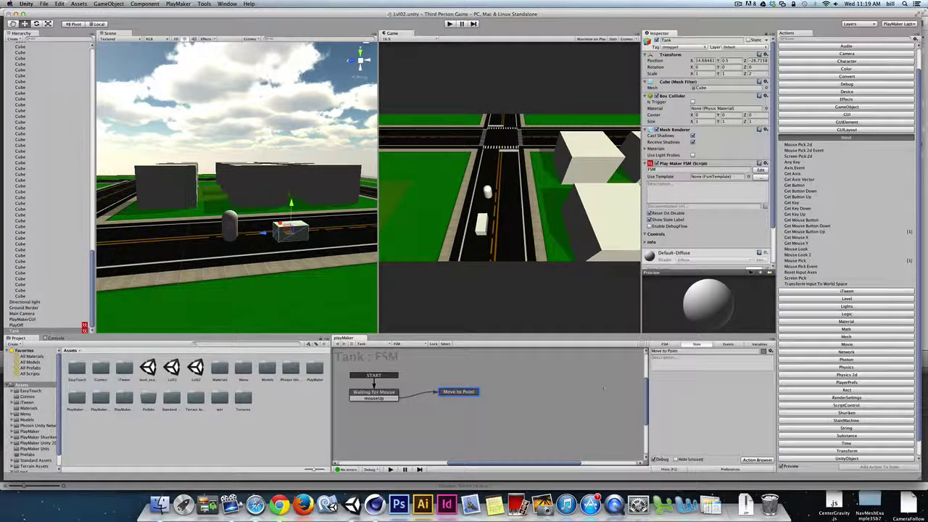
Add the Move Towards transform action to the Move to Point state, with the pointPick variable as its Target Position.
{"action": "left_click_drag", "start_coordinate": [920, 228], "coordinate": [920, 234]}
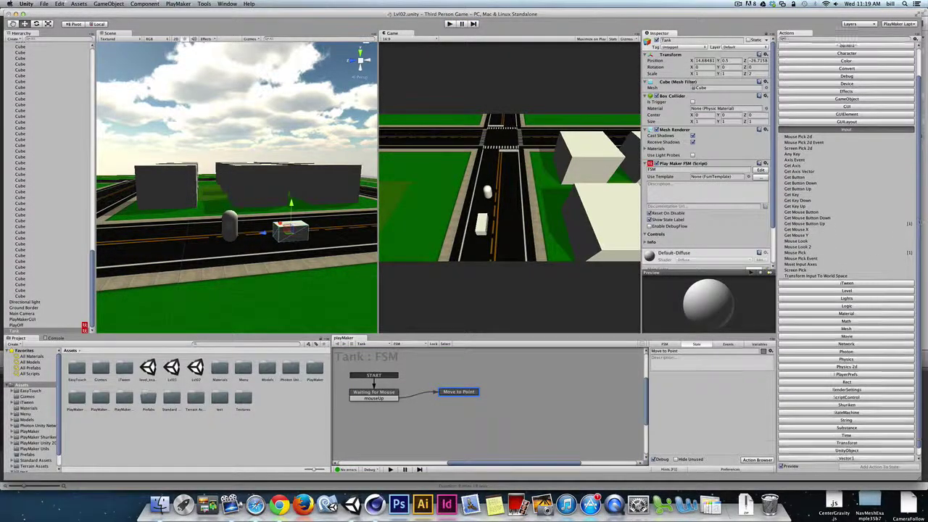
{"action": "scroll", "coordinate": [834, 403], "scroll_direction": "down", "scroll_amount": 1}
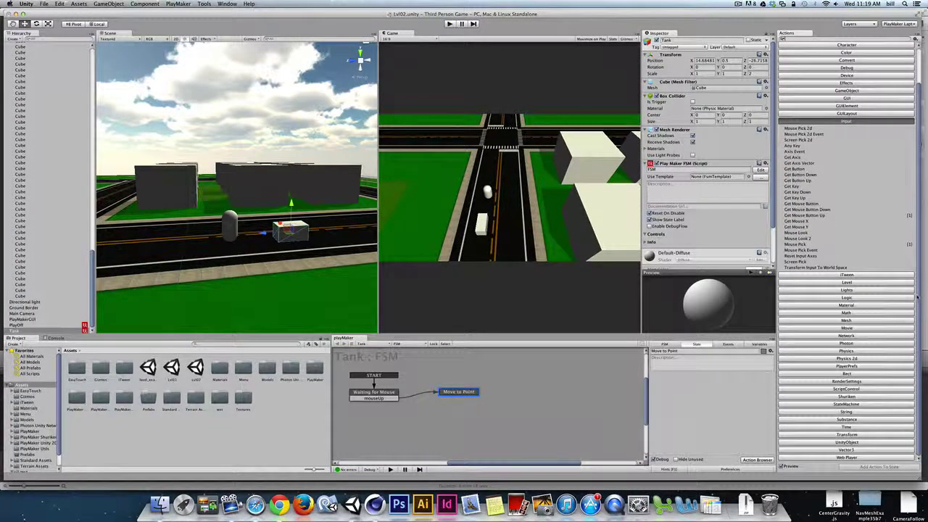
{"action": "left_click", "coordinate": [854, 434]}
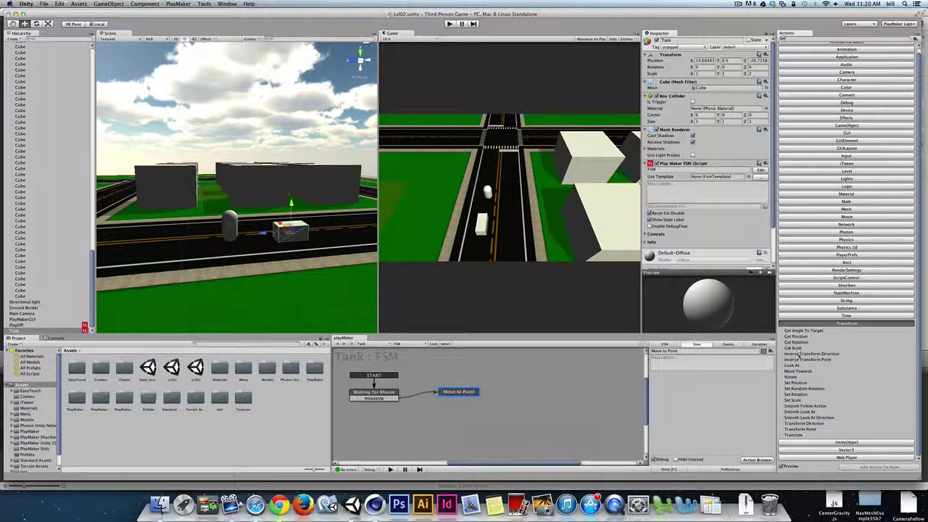
{"action": "left_click", "coordinate": [799, 371]}
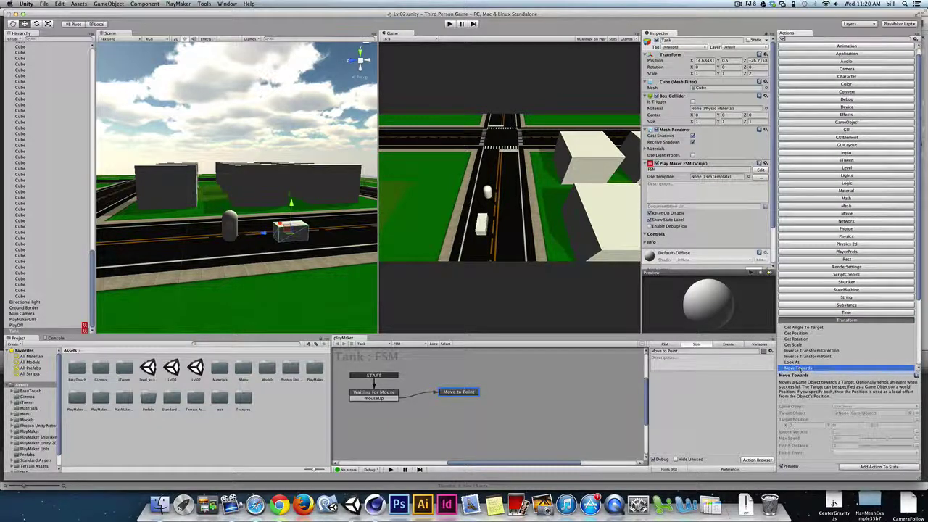
{"action": "double_click", "coordinate": [800, 369]}
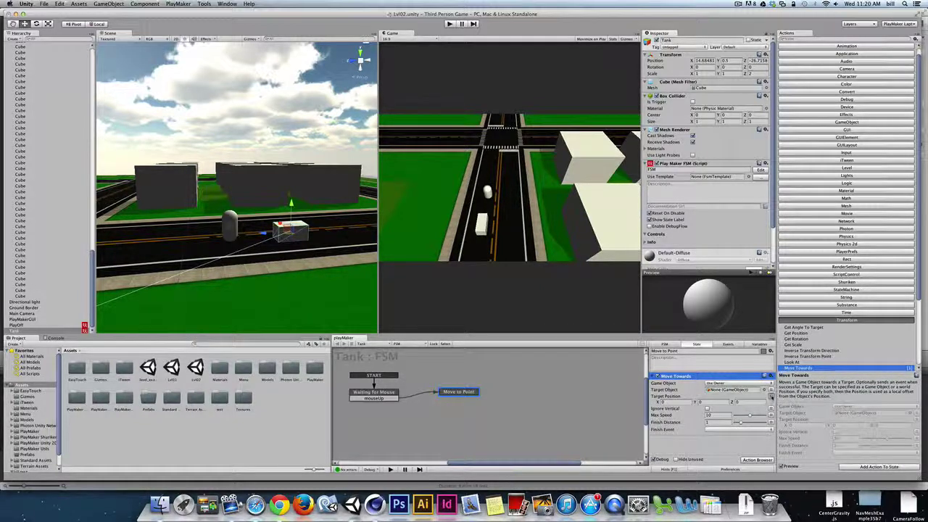
{"action": "left_click", "coordinate": [771, 396]}
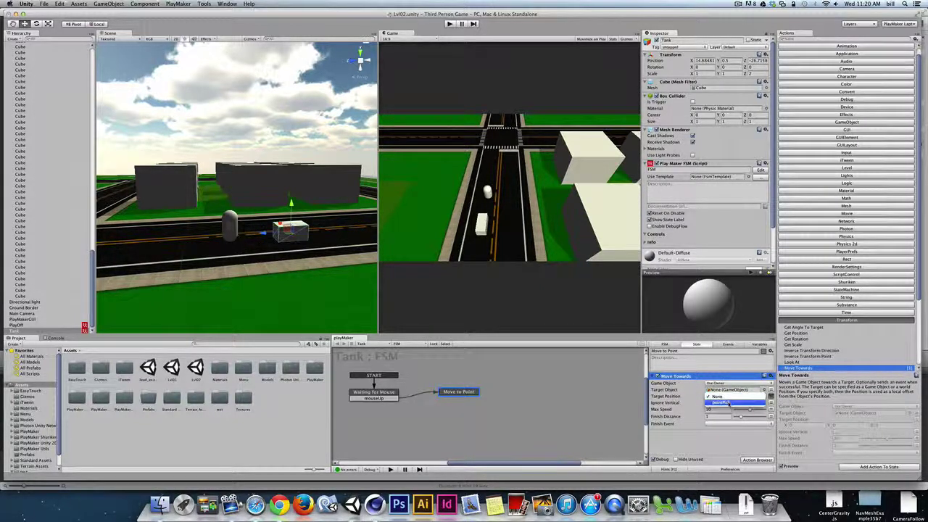
{"action": "left_click", "coordinate": [727, 403]}
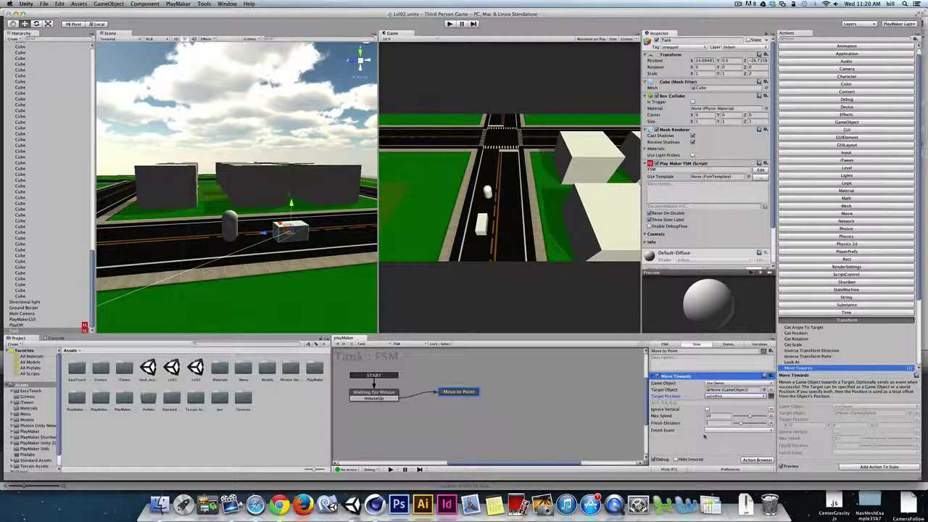
Play the scene, send the Tank to the side road beyond the crossing, examine its height in the Scene view, and stop playback.
{"action": "left_click", "coordinate": [449, 23]}
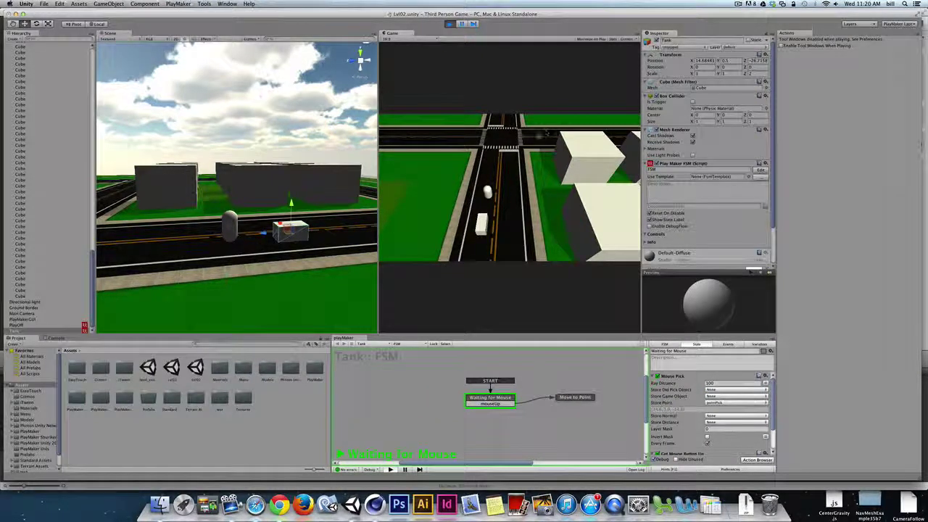
{"action": "left_click", "coordinate": [551, 134]}
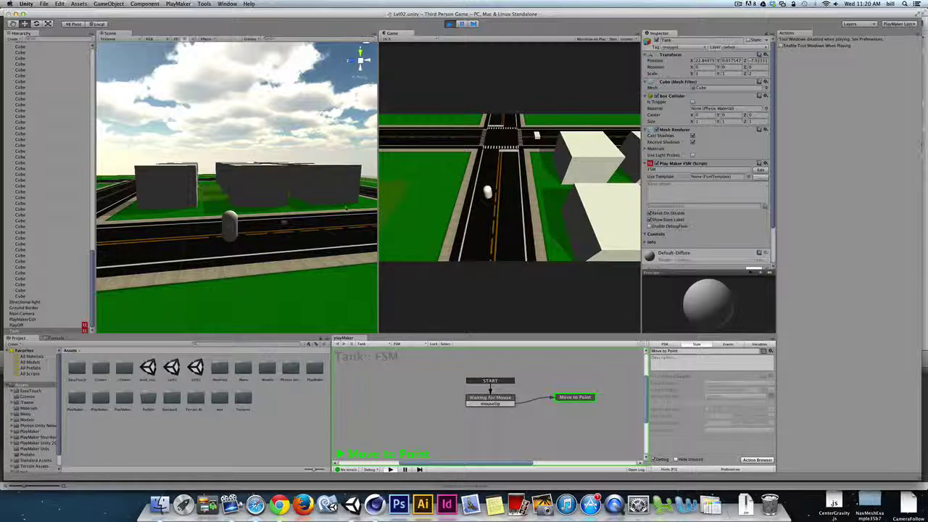
{"action": "left_click_drag", "start_coordinate": [284, 220], "coordinate": [197, 217], "text": "alt"}
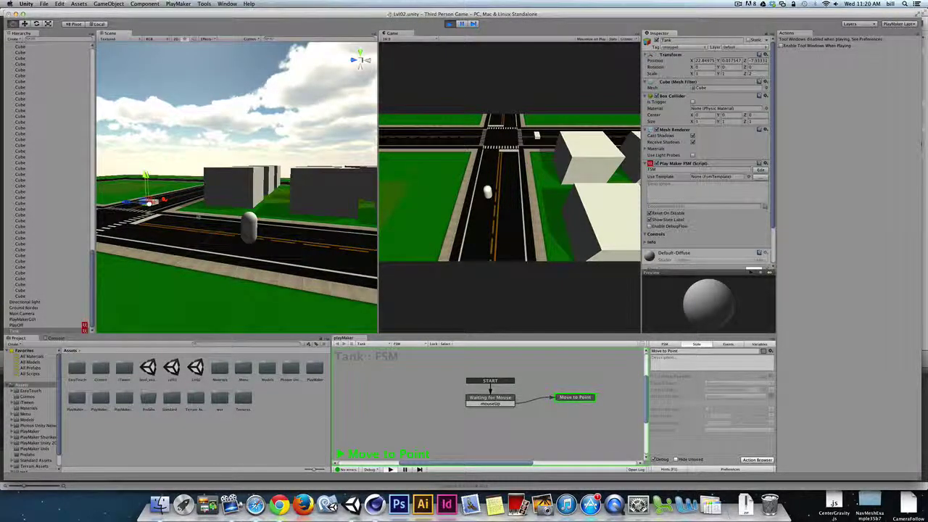
{"action": "middle_click_drag", "start_coordinate": [197, 217], "coordinate": [210, 234]}
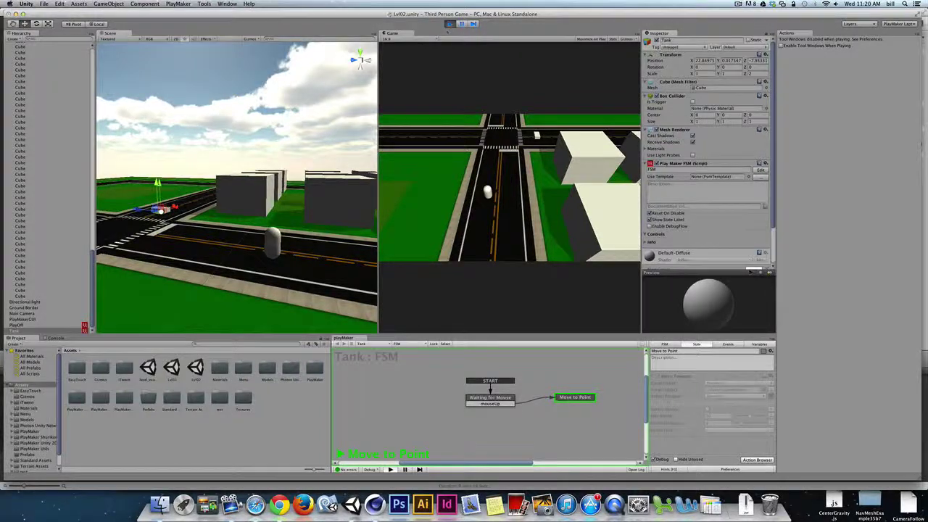
{"action": "left_click", "coordinate": [449, 25]}
Run the scene again, send the Tank up the road to just before the crossing, and stop playback.
{"action": "left_click", "coordinate": [450, 24]}
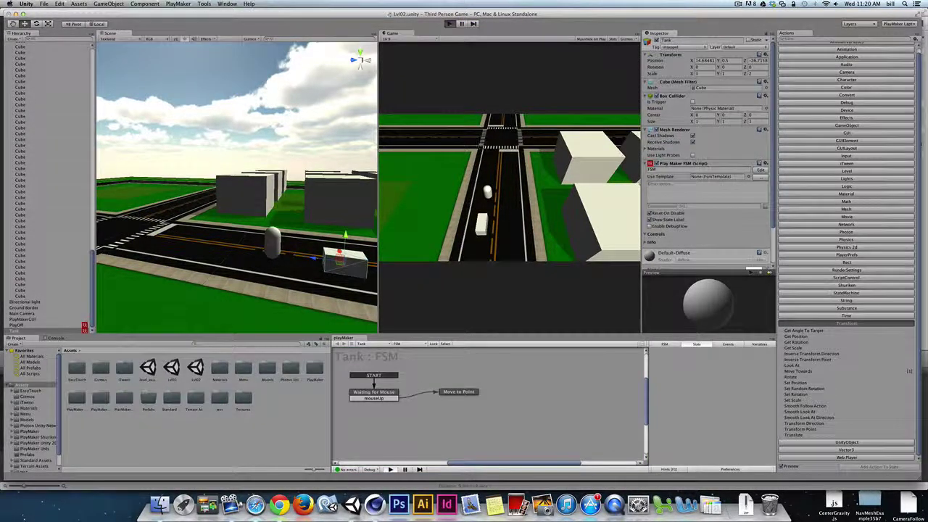
{"action": "key", "text": "super+p"}
{"action": "left_click", "coordinate": [495, 153]}
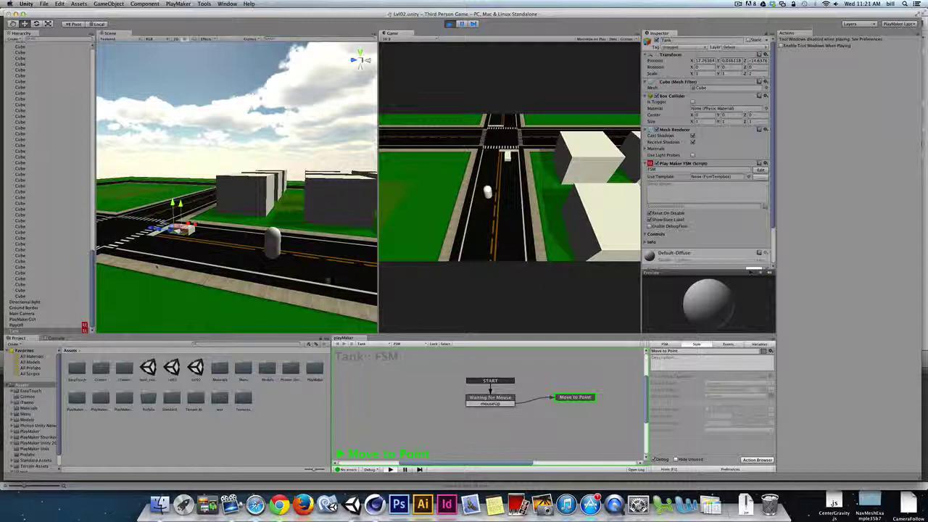
{"action": "left_click", "coordinate": [450, 25]}
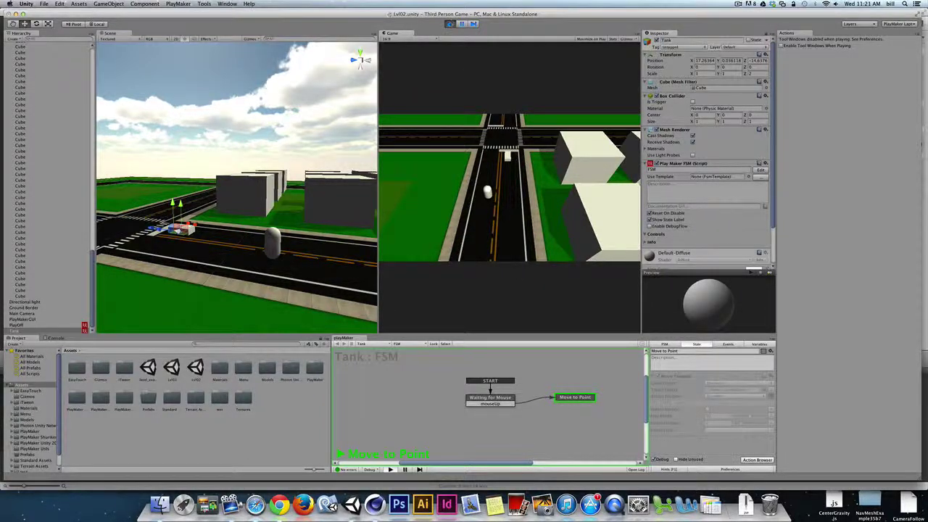
Enable Ignore Vertical in the Move Towards action, and test it by sending the Tank toward the crossing in play mode.
{"action": "left_click", "coordinate": [459, 393]}
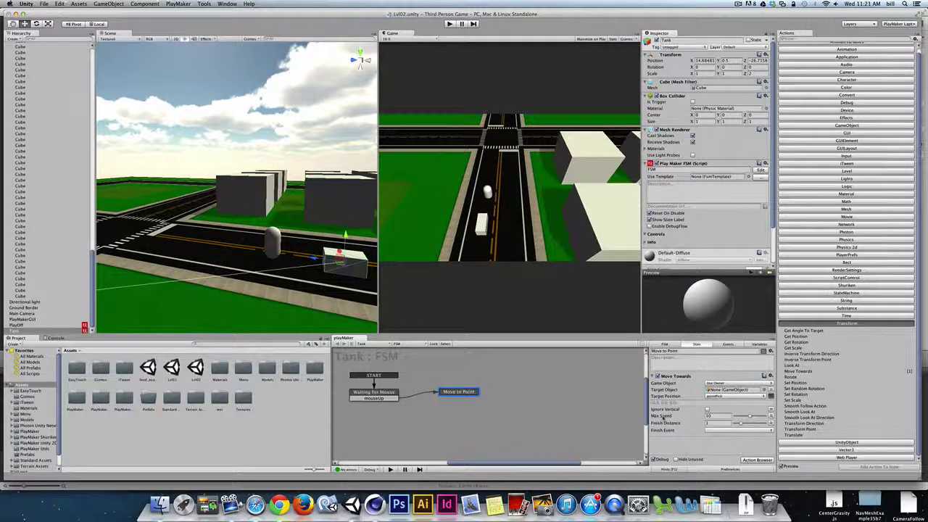
{"action": "left_click", "coordinate": [707, 409]}
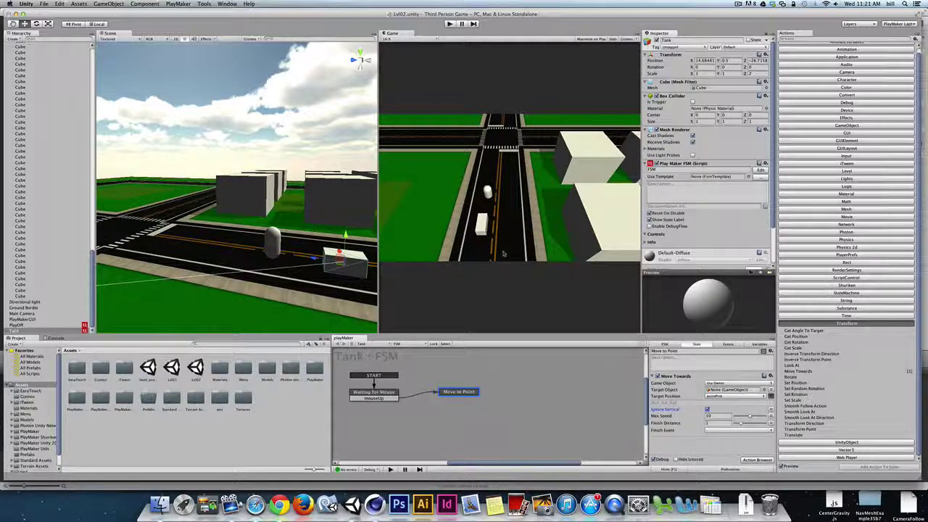
{"action": "left_click", "coordinate": [449, 23]}
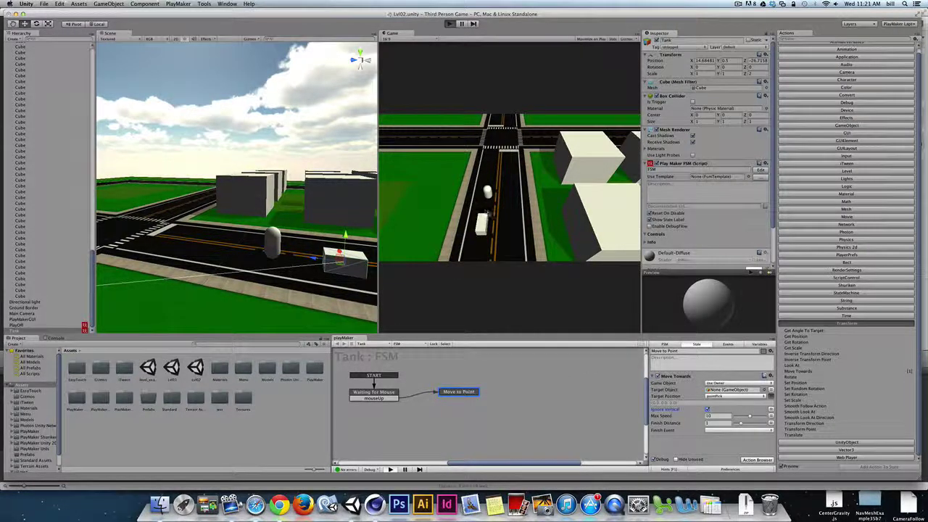
{"action": "left_click", "coordinate": [516, 152]}
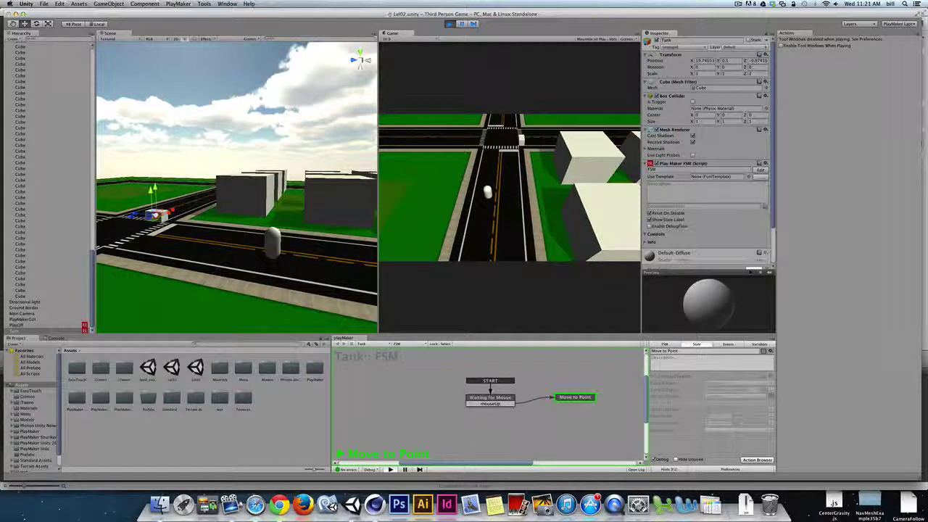
{"action": "key", "text": "super+p"}
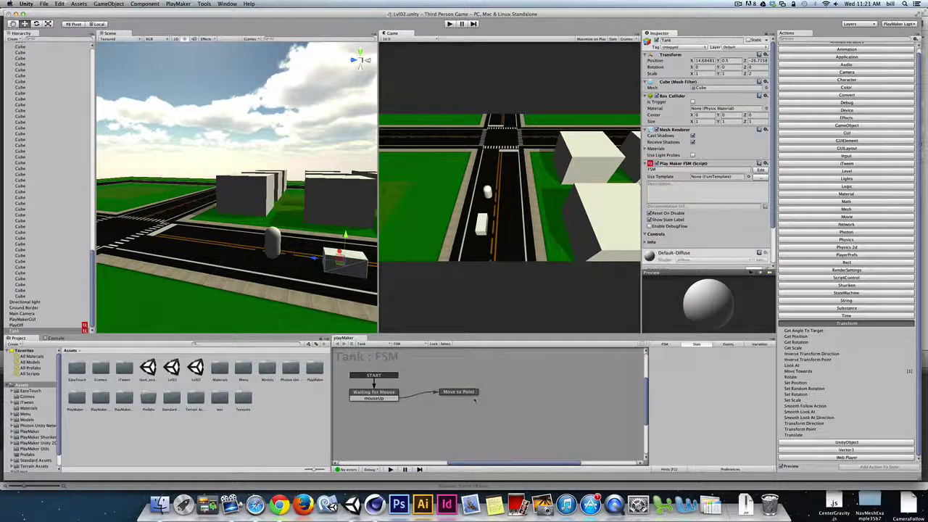
Add an event named reset to the Tank FSM.
{"action": "left_click", "coordinate": [465, 393]}
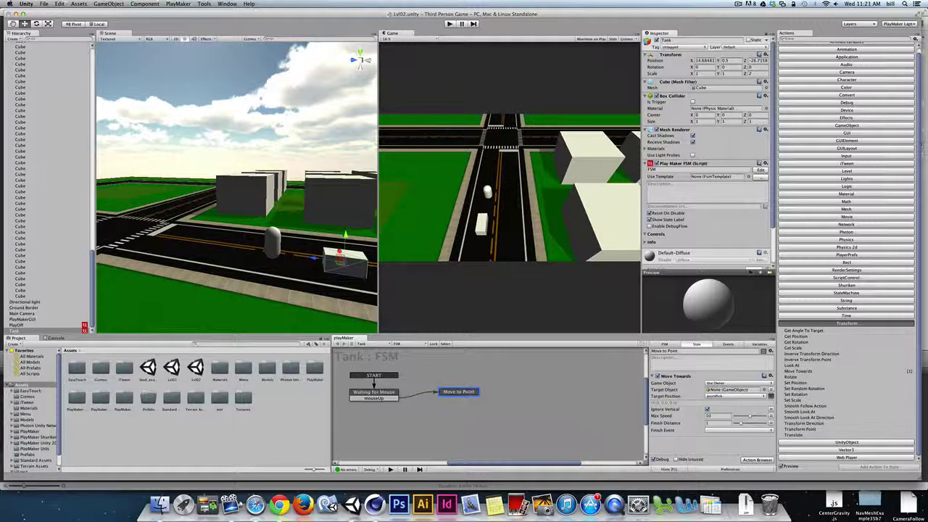
{"action": "left_click", "coordinate": [728, 344]}
{"action": "left_click", "coordinate": [692, 448]}
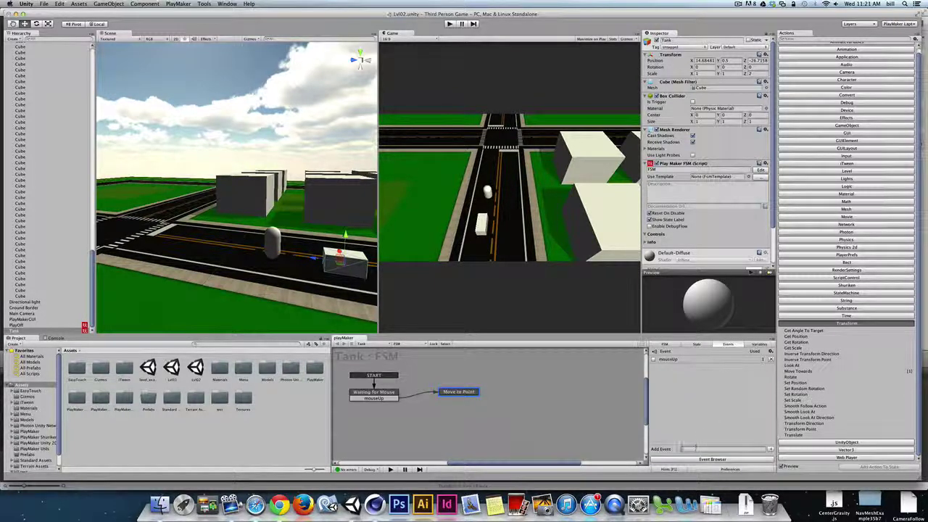
{"action": "type", "text": "reset"}
{"action": "key", "text": "Return"}
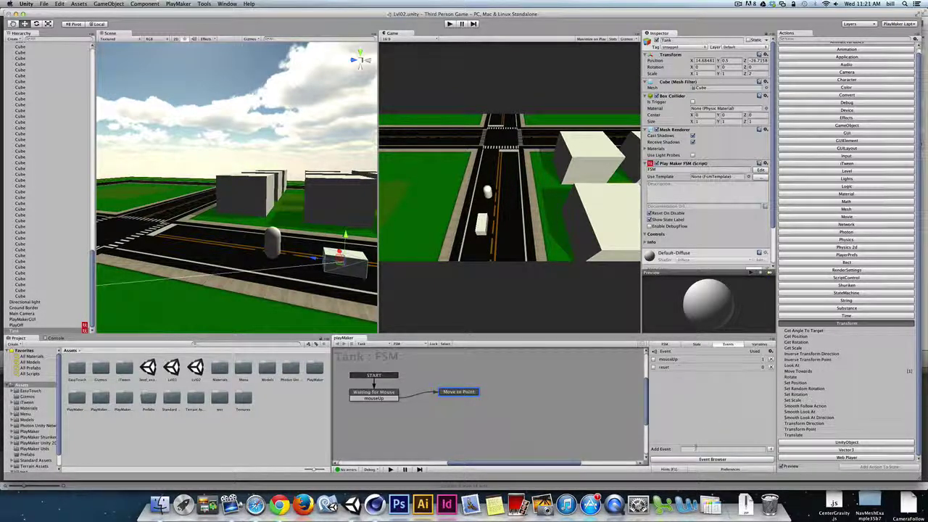
Give Move to Point a reset transition back to Waiting for Mouse, and set the Move Towards Finish Event to reset.
{"action": "right_click", "coordinate": [468, 391]}
{"action": "mouse_move", "coordinate": [508, 396]}
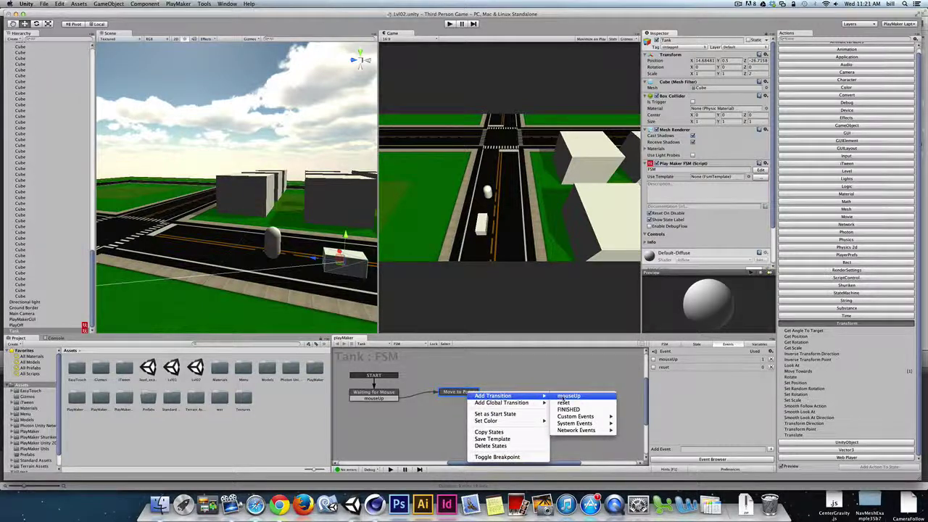
{"action": "left_click", "coordinate": [564, 402]}
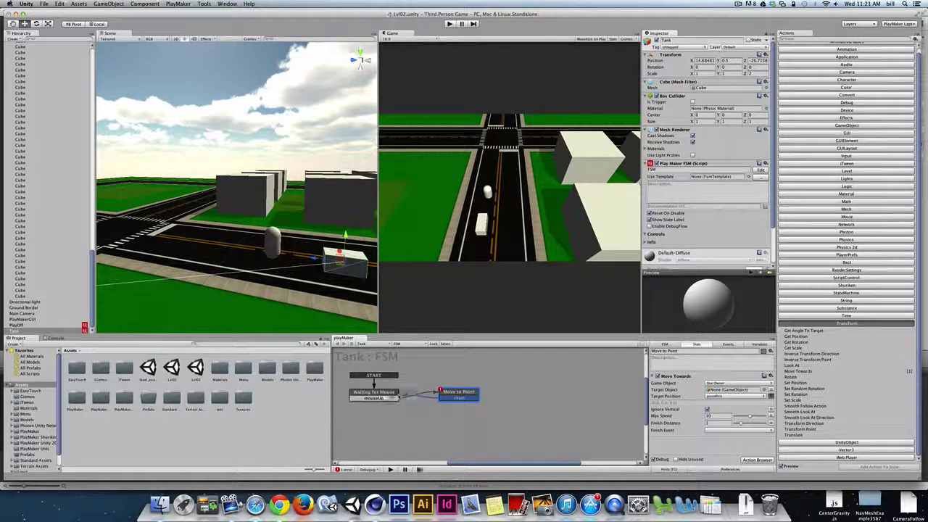
{"action": "left_click_drag", "start_coordinate": [397, 397], "coordinate": [400, 398]}
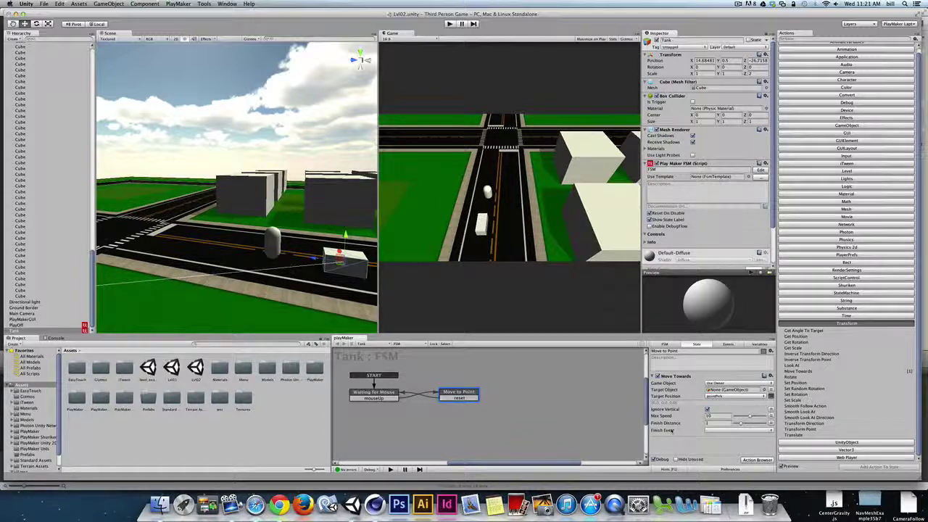
{"action": "left_click", "coordinate": [721, 431]}
{"action": "left_click", "coordinate": [722, 446]}
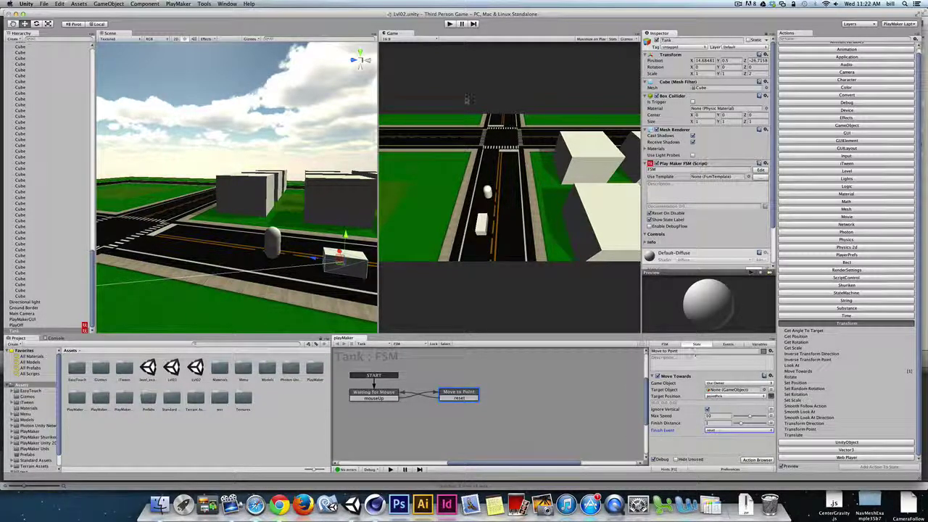
Run the scene, send the Tank to several successive points along the side road, main road and crossing, and stop playback.
{"action": "left_click", "coordinate": [450, 23]}
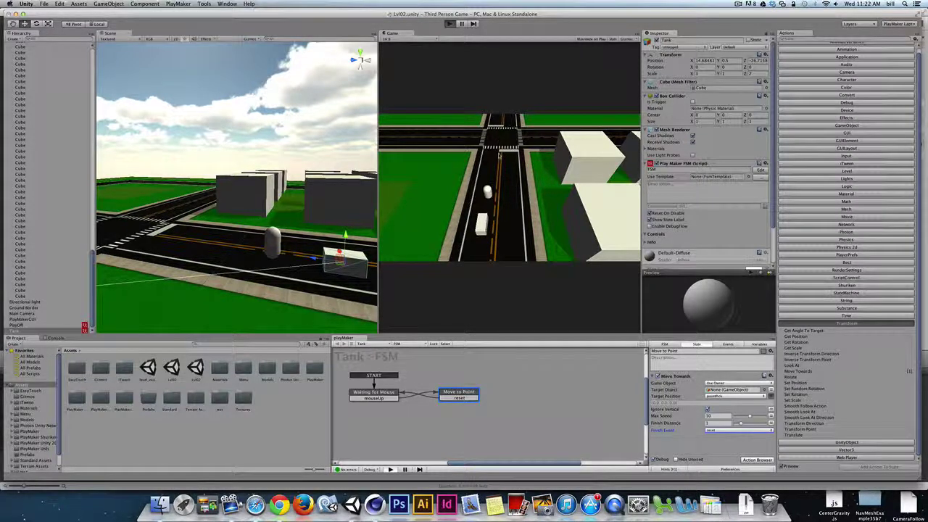
{"action": "left_click", "coordinate": [425, 142]}
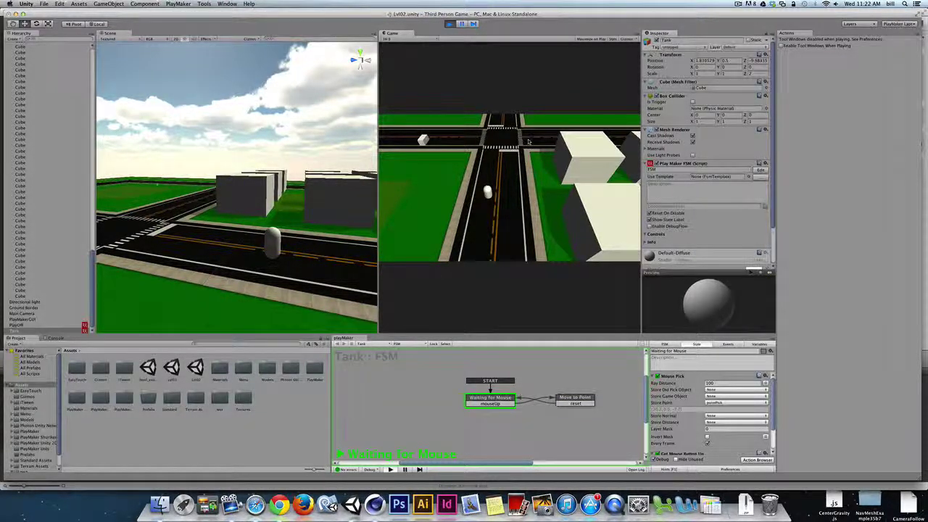
{"action": "left_click", "coordinate": [424, 140]}
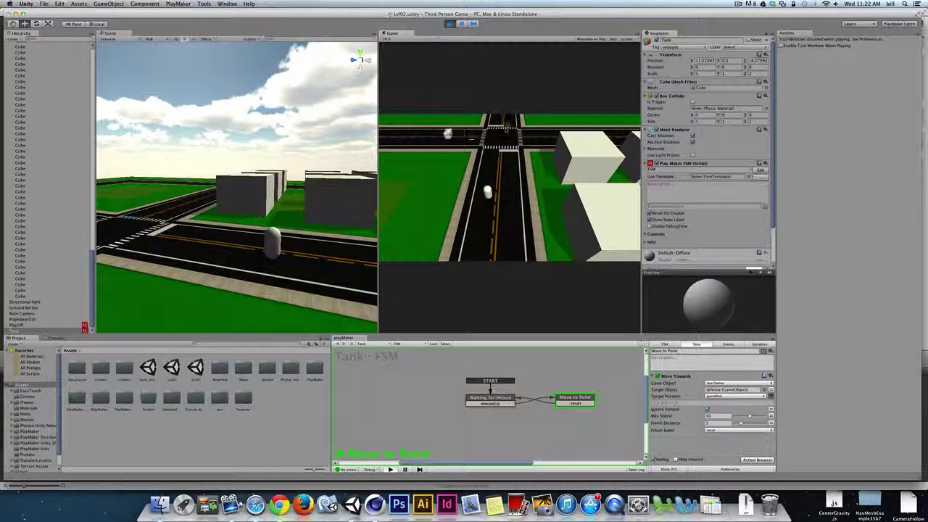
{"action": "left_click", "coordinate": [505, 201]}
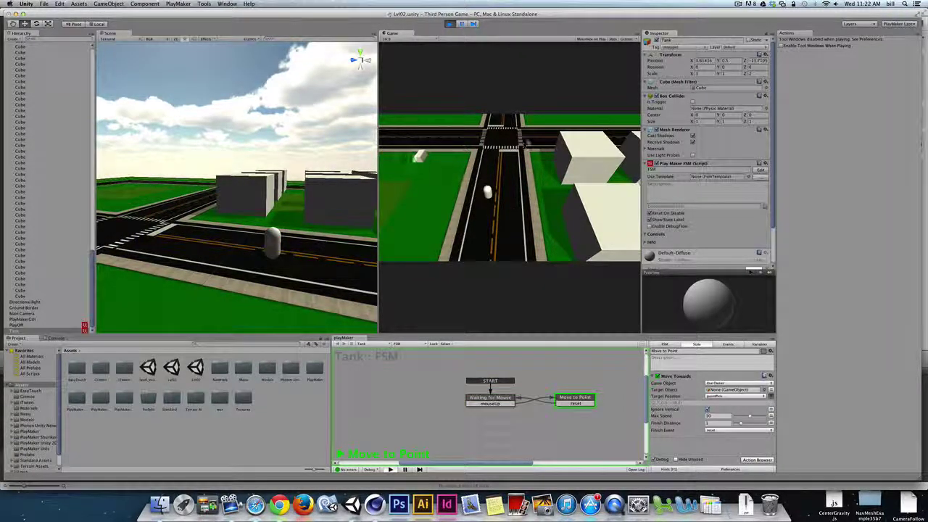
{"action": "left_click", "coordinate": [500, 145]}
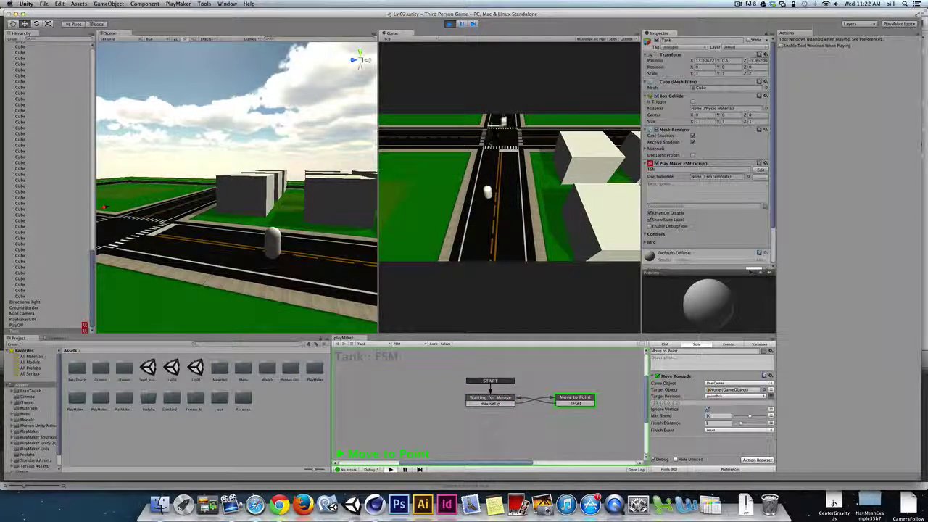
{"action": "left_click", "coordinate": [510, 143]}
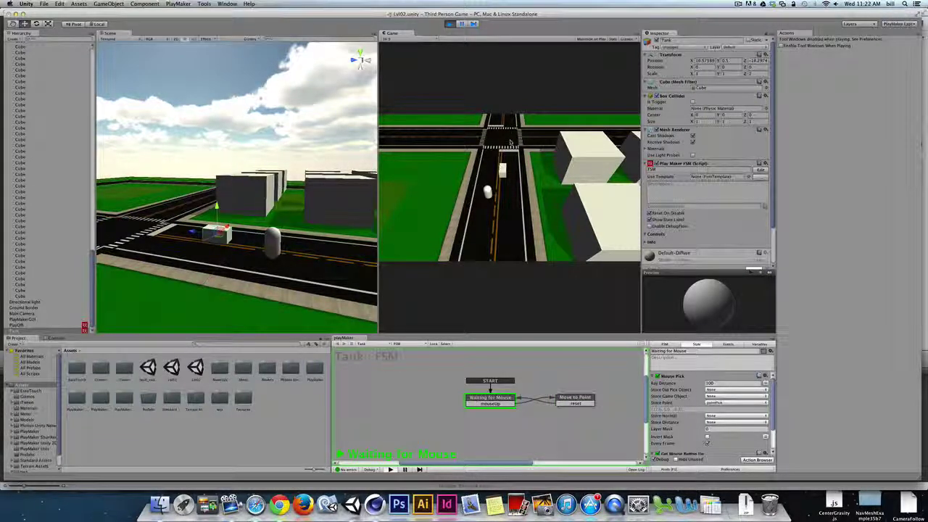
{"action": "left_click", "coordinate": [408, 147]}
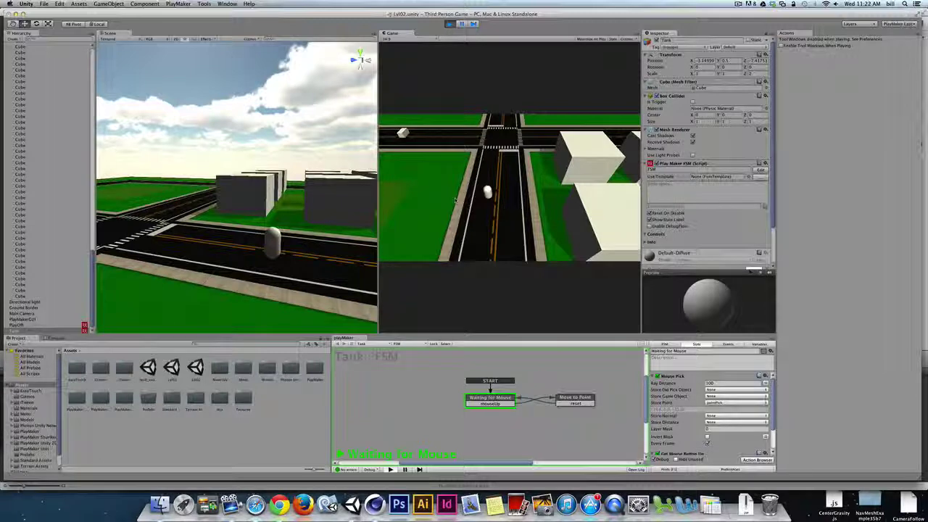
{"action": "key", "text": "super+p"}
Raise the Move to Point state slightly above Waiting for Mouse in the FSM graph, and list the Input actions.
{"action": "left_click", "coordinate": [460, 393]}
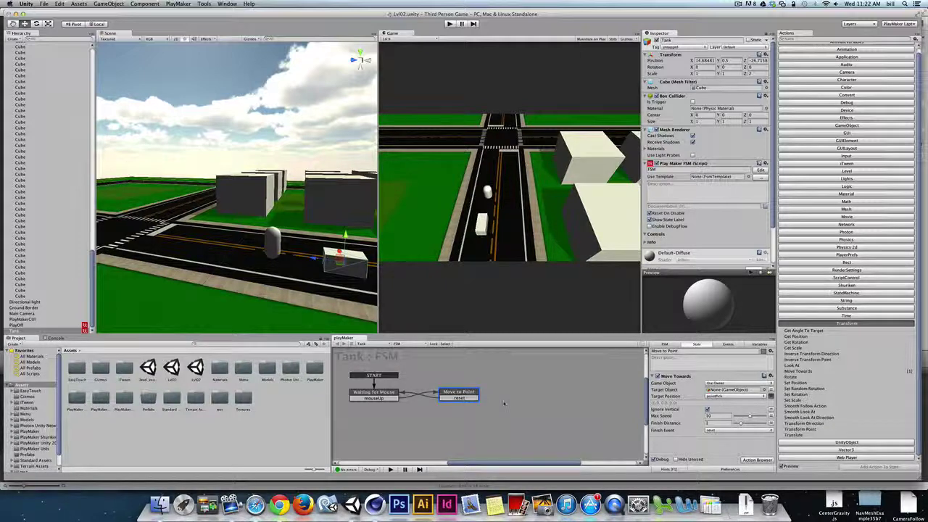
{"action": "left_click_drag", "start_coordinate": [467, 392], "coordinate": [468, 382]}
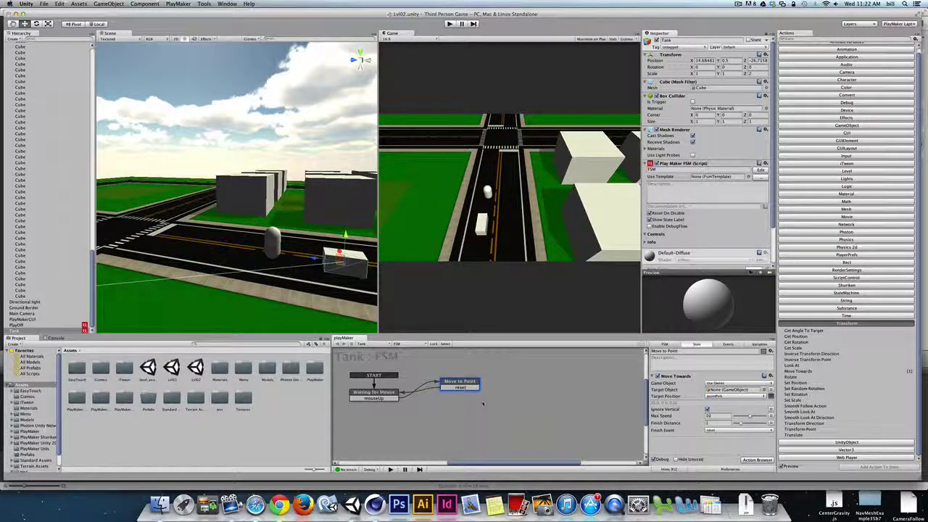
{"action": "left_click", "coordinate": [848, 156]}
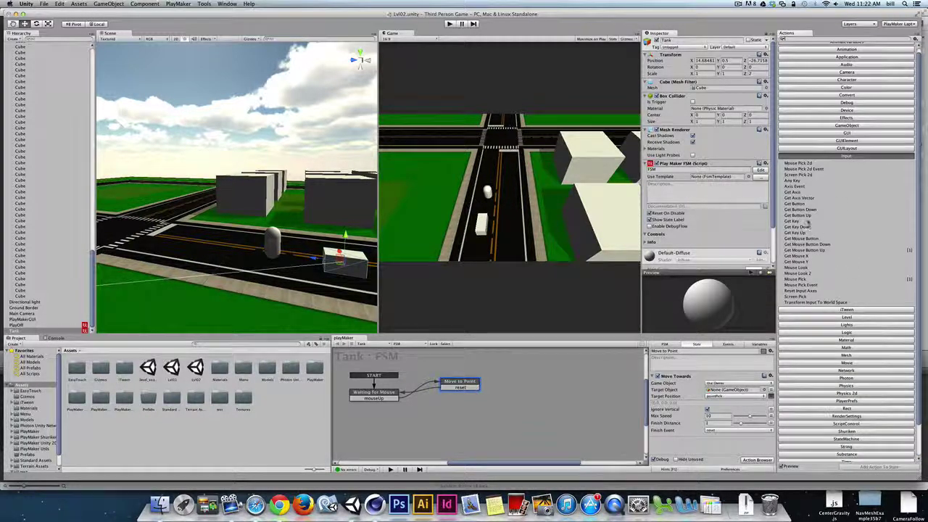
{"action": "double_click", "coordinate": [805, 209]}
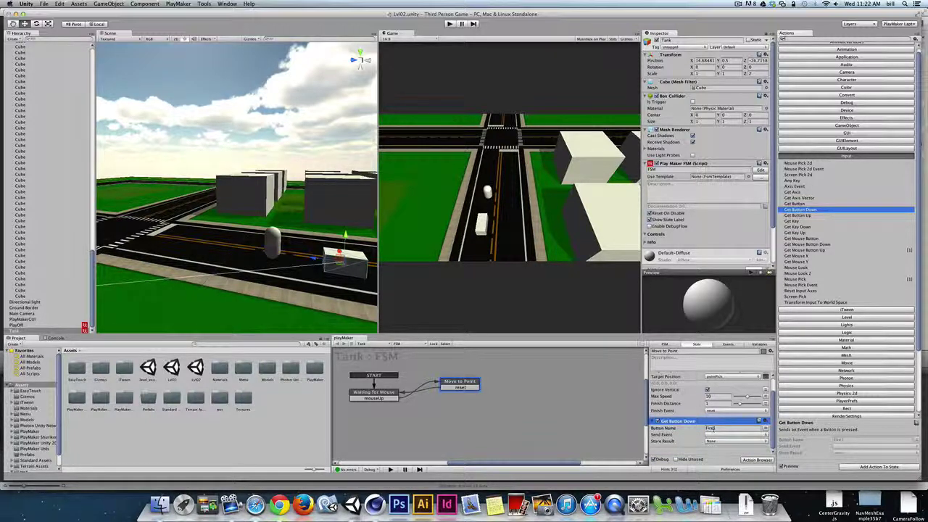
{"action": "left_click", "coordinate": [761, 421]}
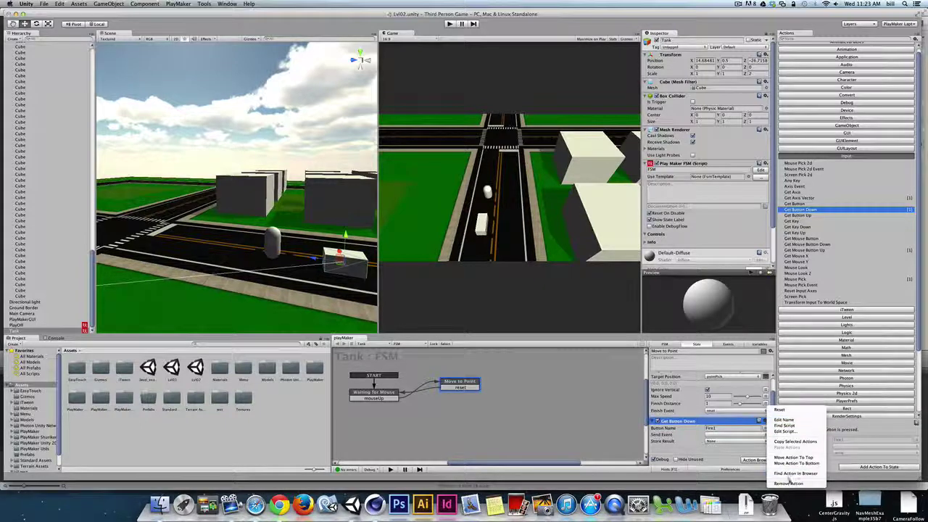
{"action": "left_click", "coordinate": [789, 482]}
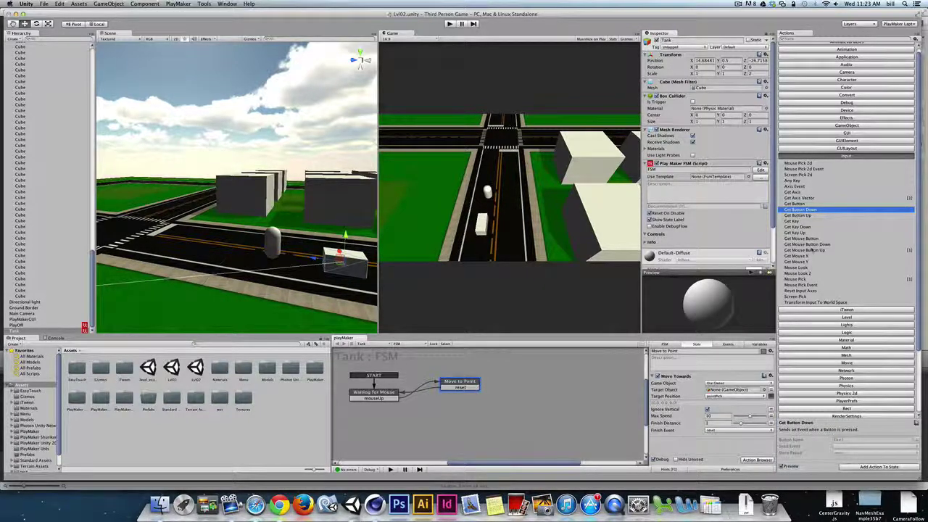
Add a Get Mouse Button Down action above Move Towards in the Move to Point state, and set its Send Event to reset.
{"action": "left_click", "coordinate": [803, 239]}
{"action": "left_click", "coordinate": [802, 245]}
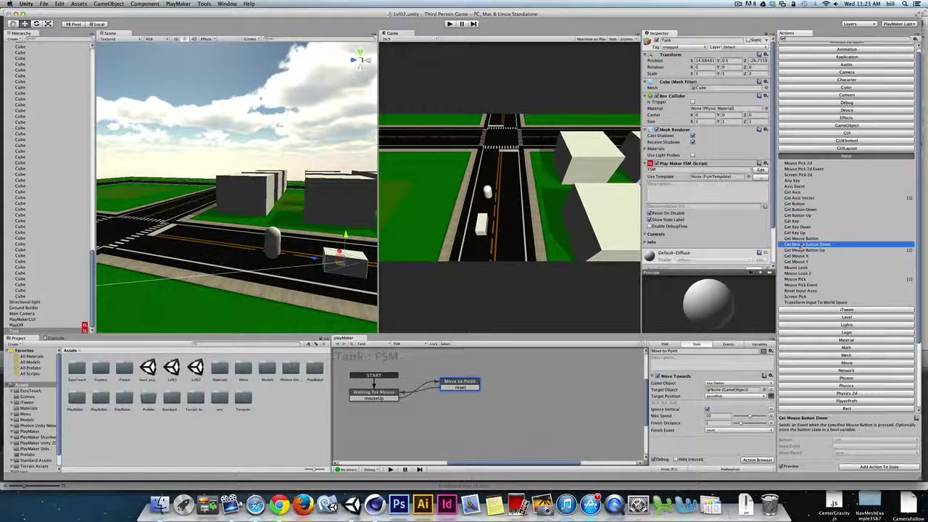
{"action": "double_click", "coordinate": [802, 247]}
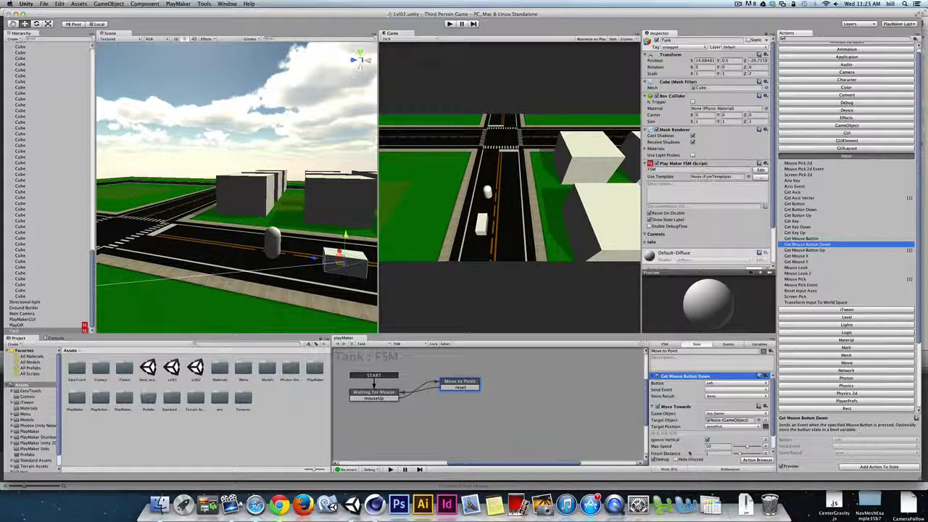
{"action": "left_click", "coordinate": [725, 389]}
{"action": "left_click", "coordinate": [718, 408]}
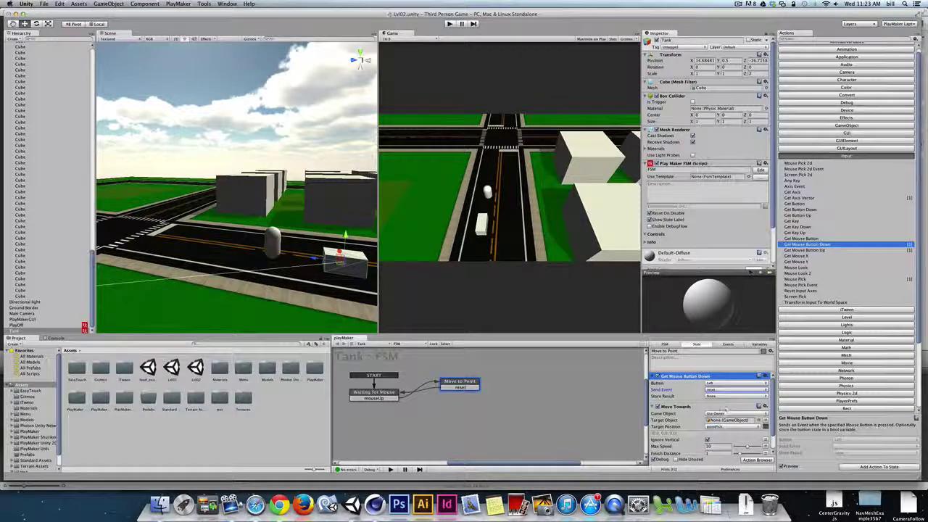
Run the scene and redirect the Tank to new points around the crossing and main road while it is still moving.
{"action": "left_click", "coordinate": [449, 23]}
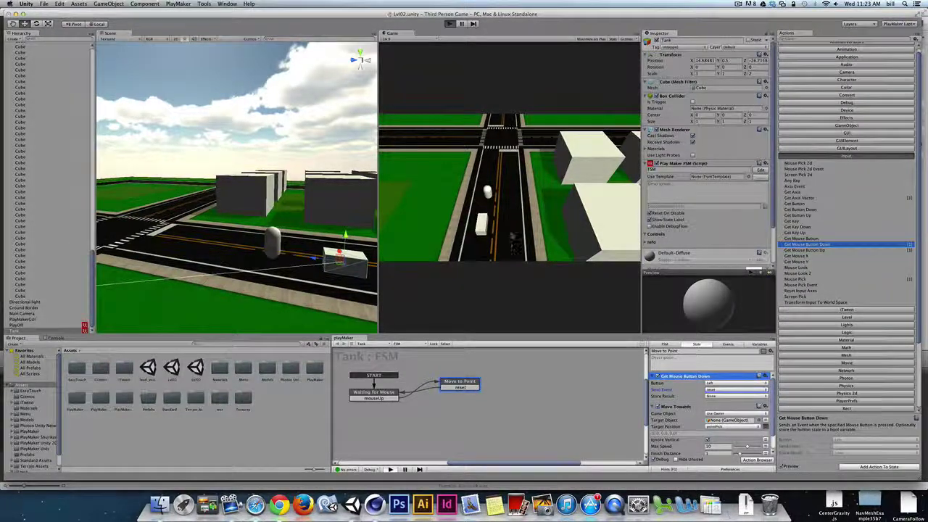
{"action": "left_click", "coordinate": [463, 140]}
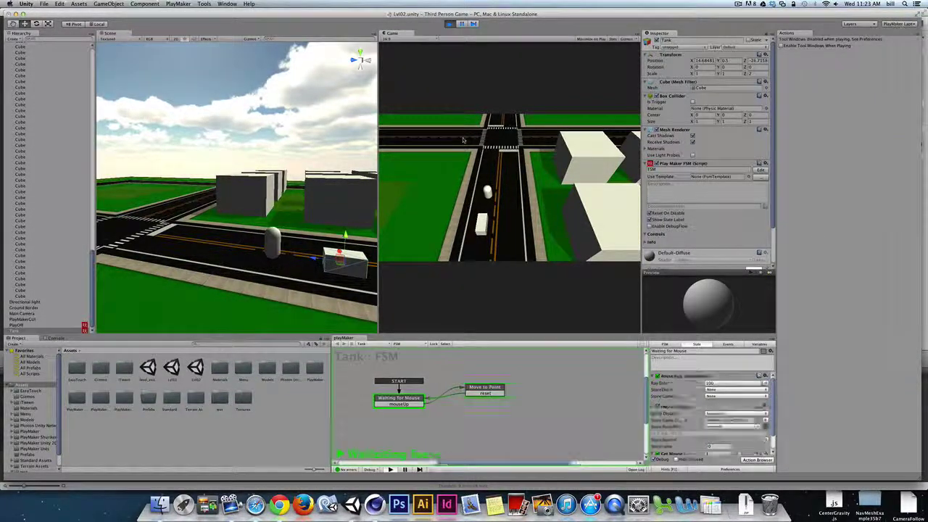
{"action": "left_click", "coordinate": [500, 143]}
{"action": "left_click", "coordinate": [492, 208]}
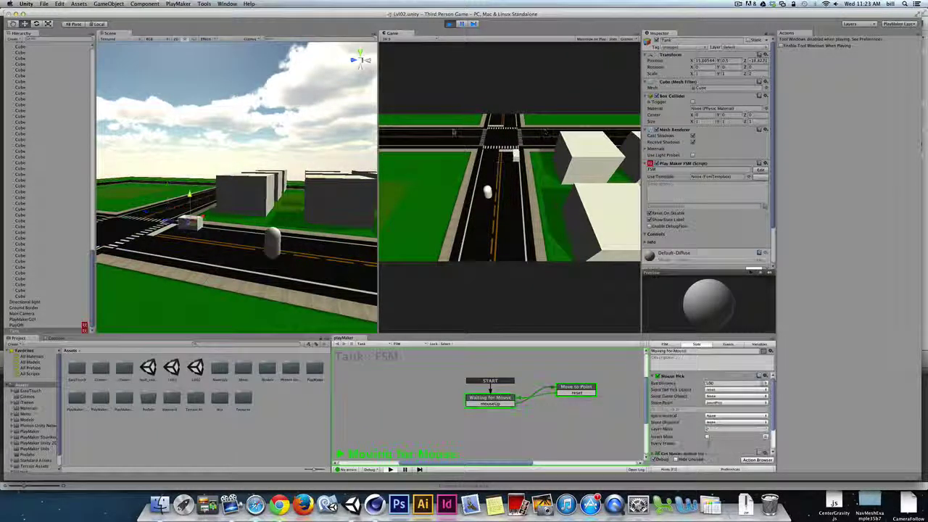
{"action": "left_click", "coordinate": [502, 224]}
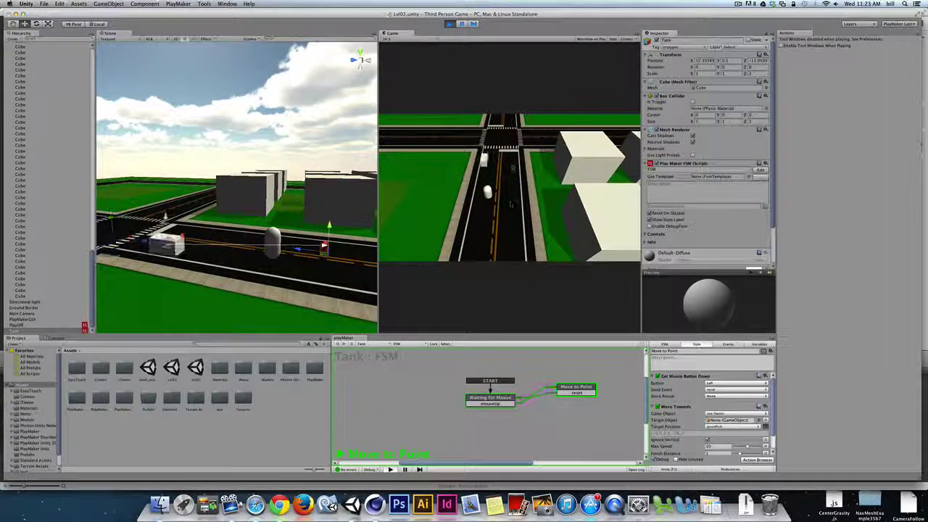
{"action": "left_click", "coordinate": [513, 166]}
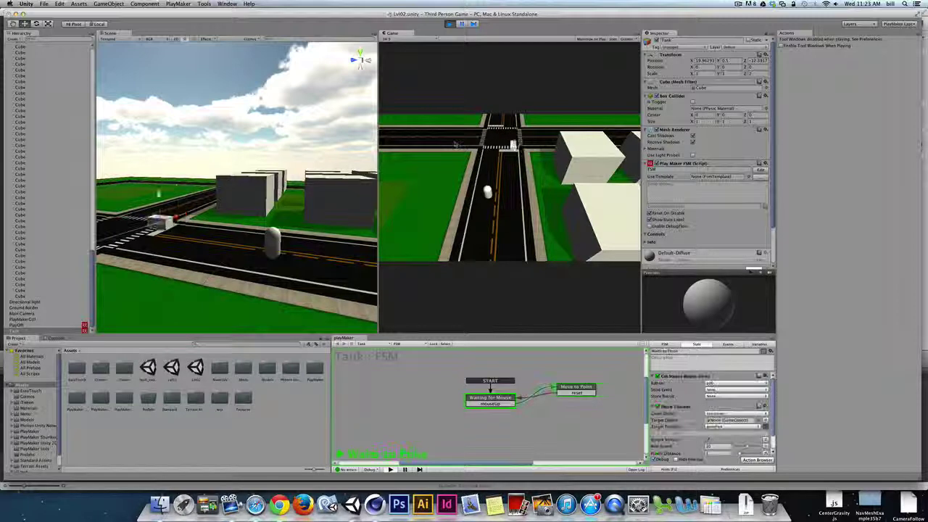
{"action": "left_click", "coordinate": [458, 139]}
{"action": "left_click", "coordinate": [492, 138]}
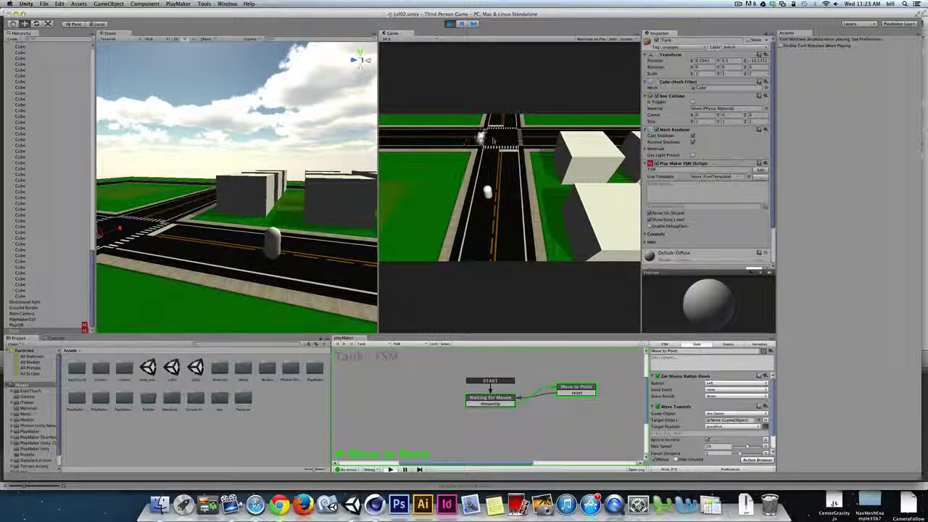